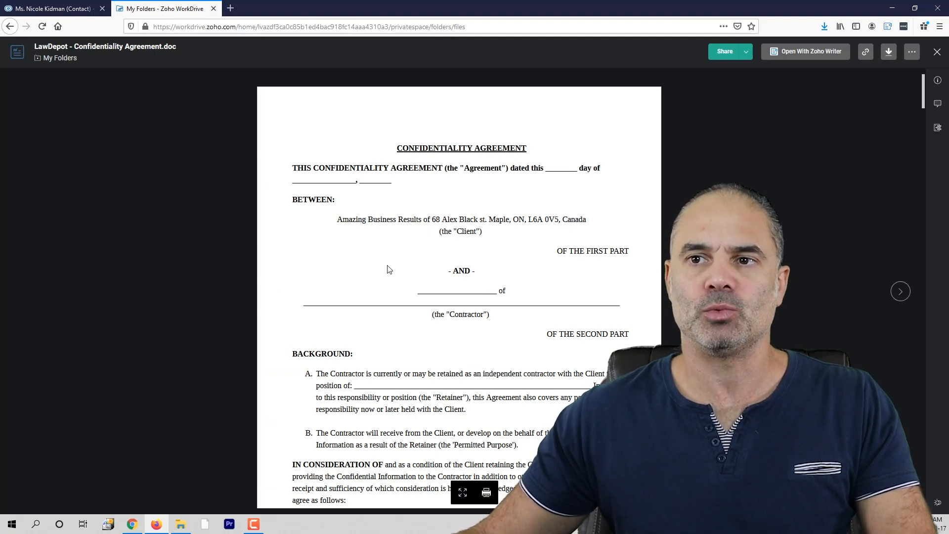
# Switch to the CRM contact record and open its print preview
pyautogui.click(50, 8)
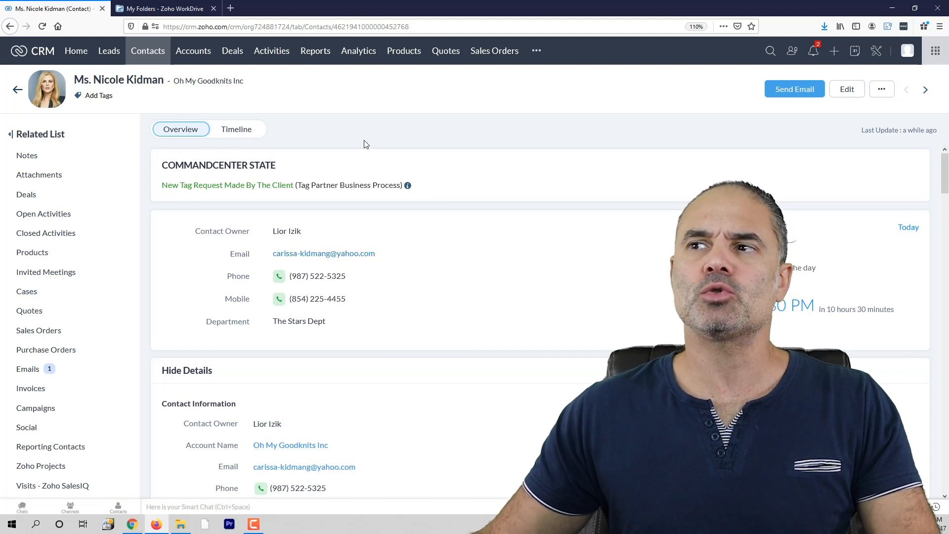
pyautogui.click(887, 95)
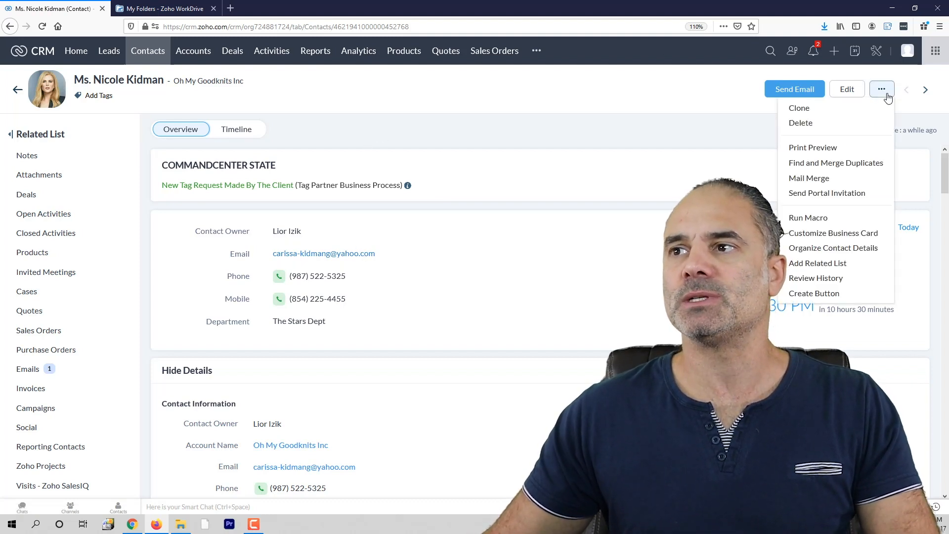
pyautogui.click(838, 153)
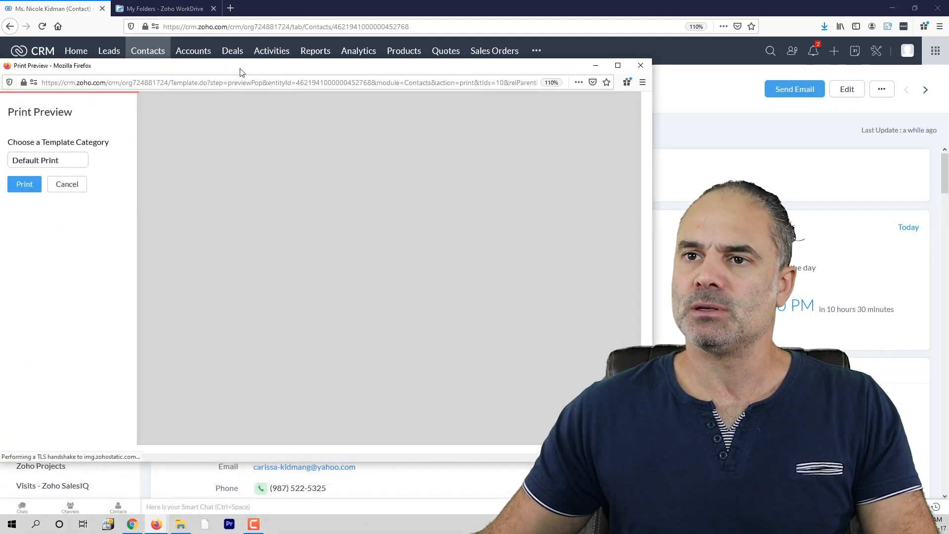
# Preview the contact with the Landing Page Zoho email template in PDF view, and close the print preview
pyautogui.click(86, 159)
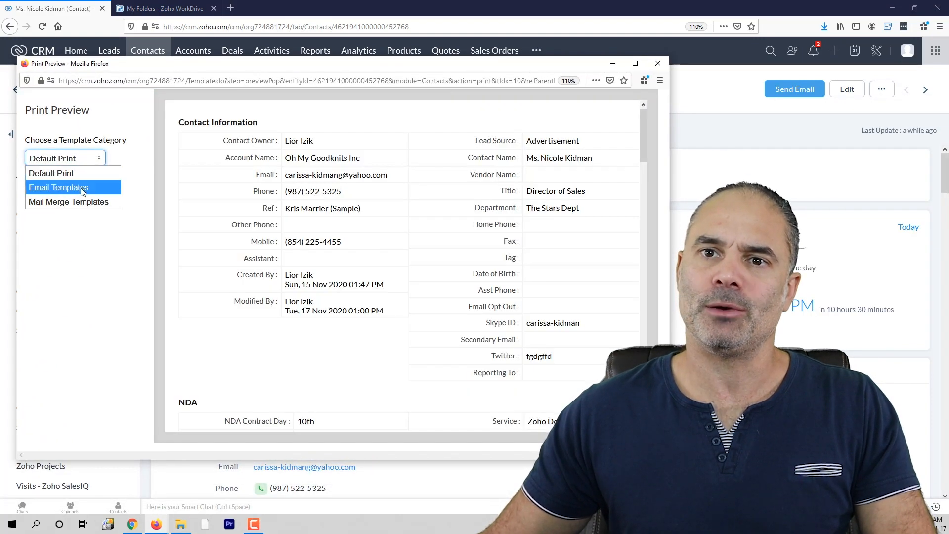
pyautogui.click(81, 188)
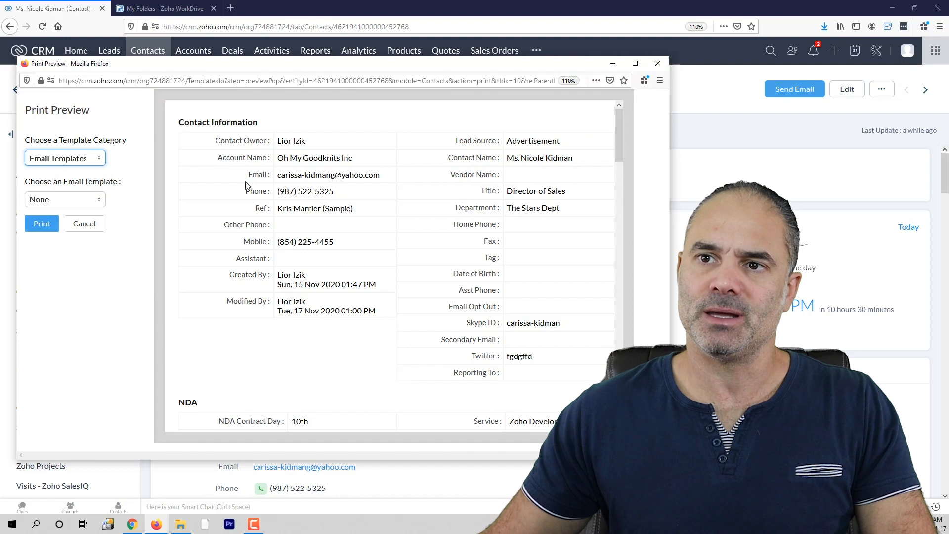
pyautogui.click(73, 200)
pyautogui.click(87, 276)
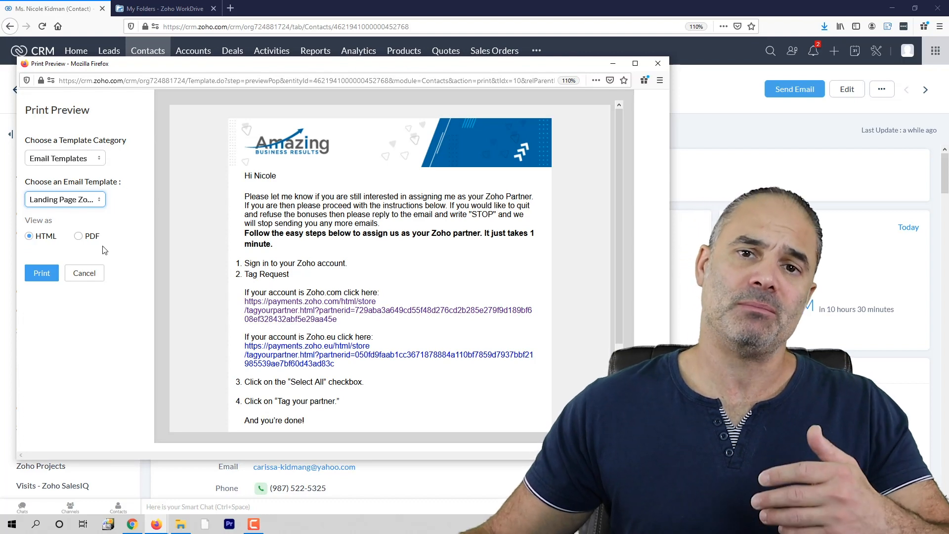
pyautogui.click(78, 237)
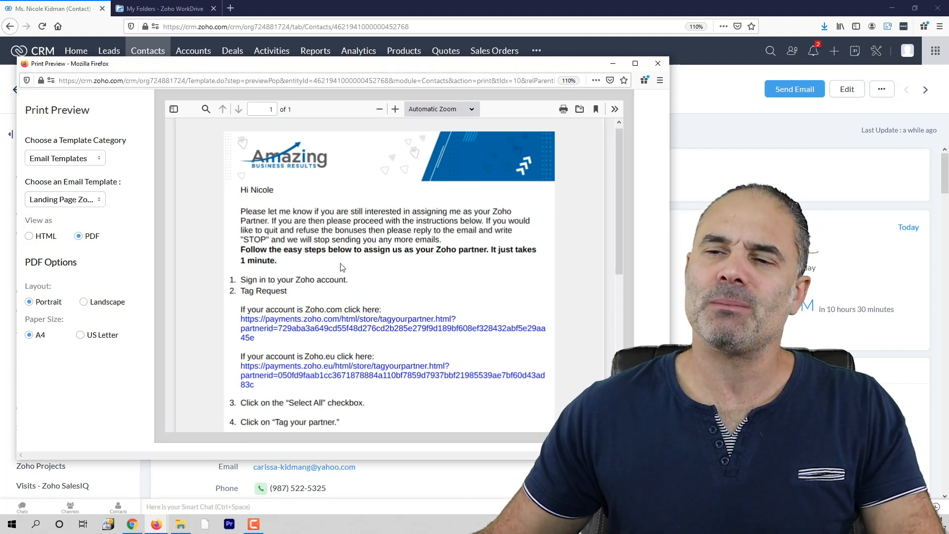
pyautogui.click(658, 63)
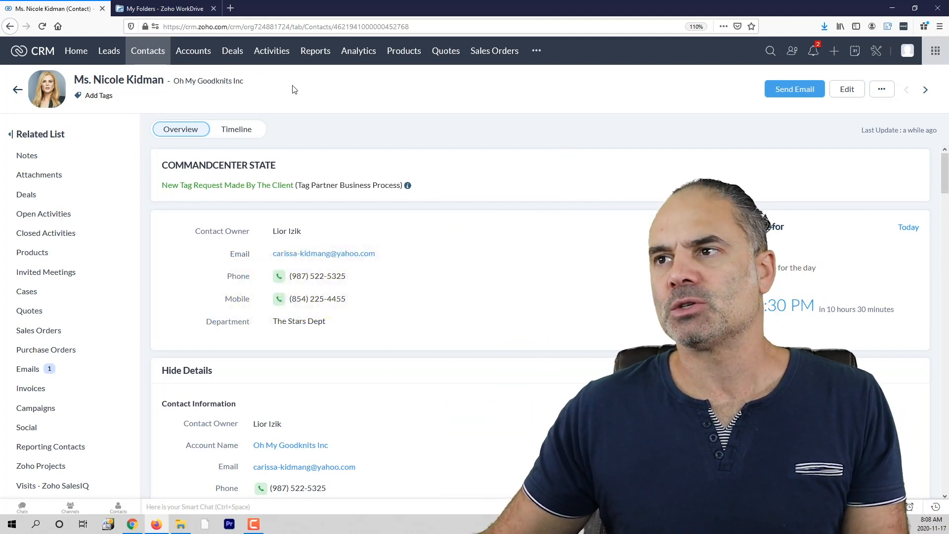
# Open the mail merge templates in the CRM's customization setup
pyautogui.click(877, 52)
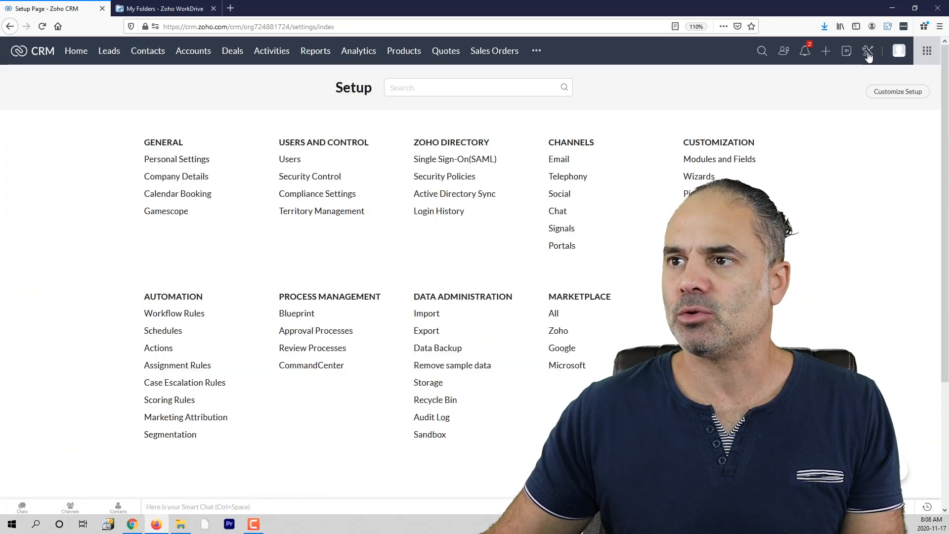
pyautogui.click(700, 211)
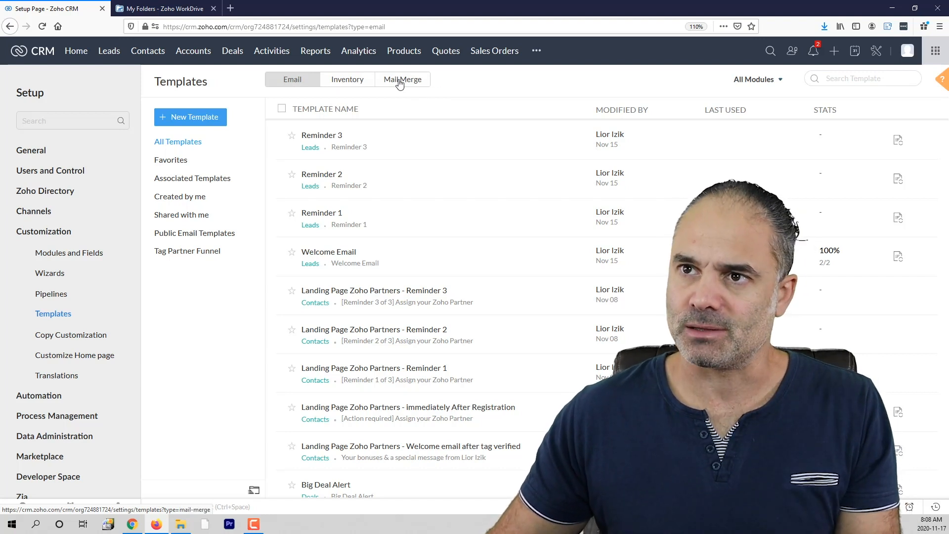
pyautogui.click(400, 84)
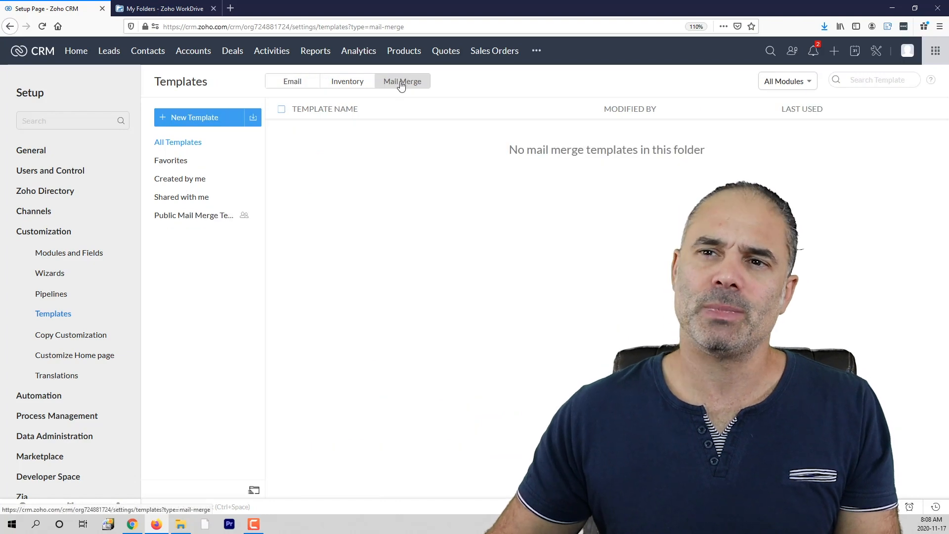
# Start a new mail merge template named "test" for the Leads module in the Public Mail Merge Templates folder
pyautogui.click(197, 118)
pyautogui.click(453, 110)
pyautogui.write('t')
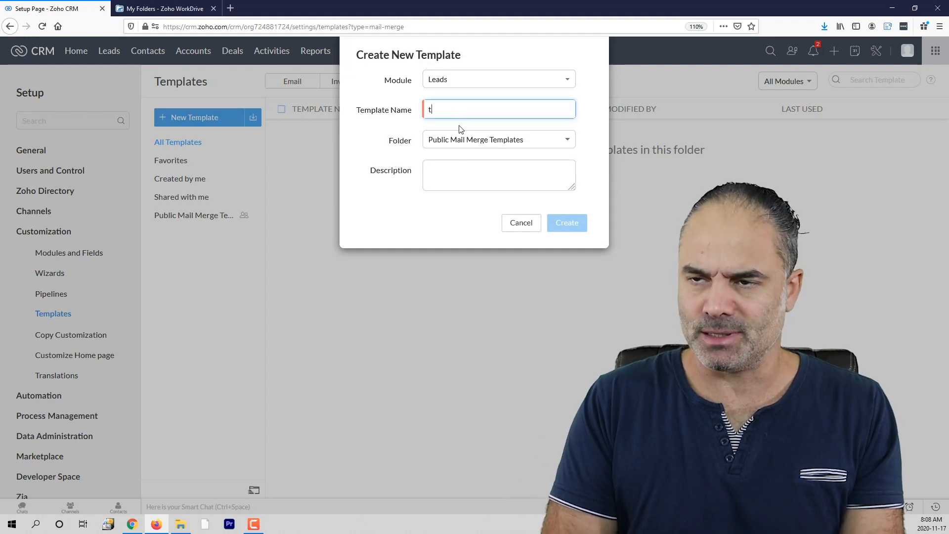
pyautogui.write('est')
pyautogui.click(567, 223)
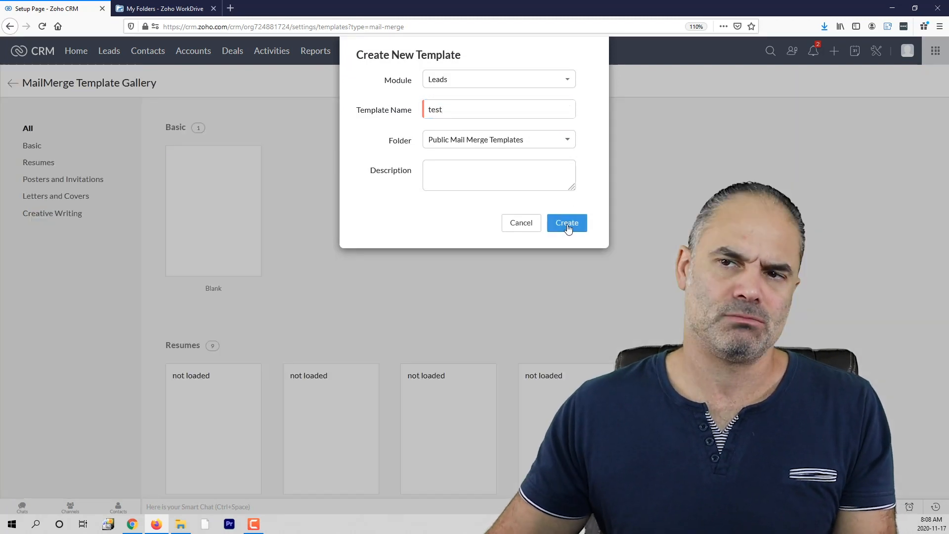
# Examine the ready-made designs in the mail merge template gallery and return to the template list
pyautogui.moveTo(218, 257)
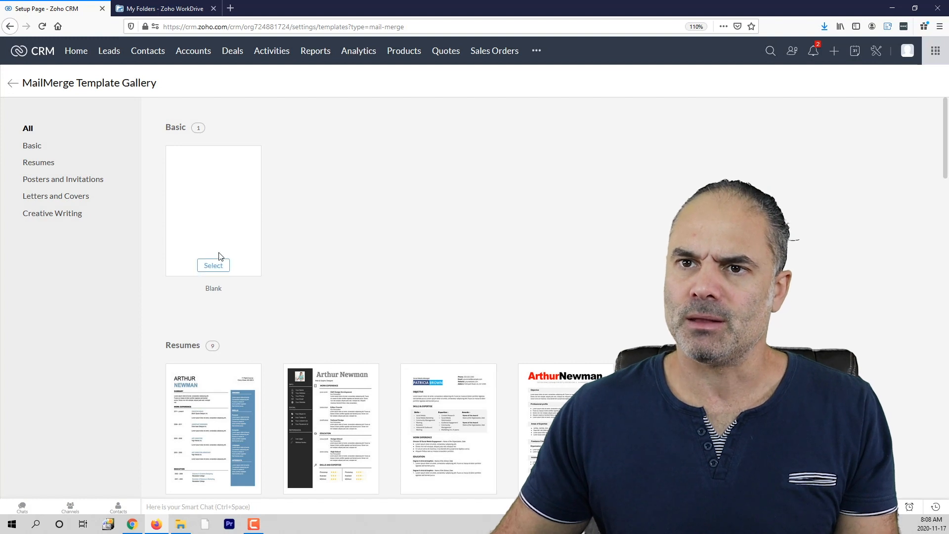
pyautogui.scroll(-1, 216, 268)
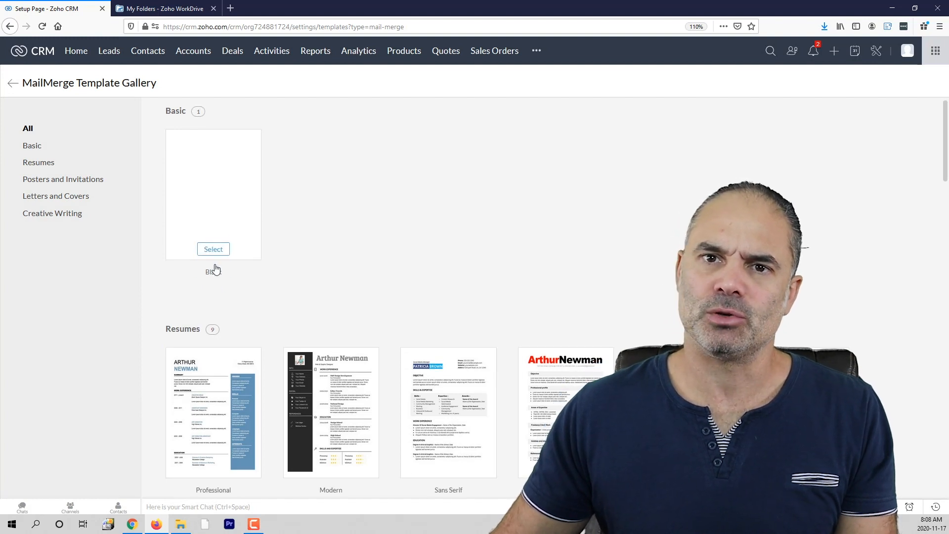
pyautogui.scroll(-3, 232, 260)
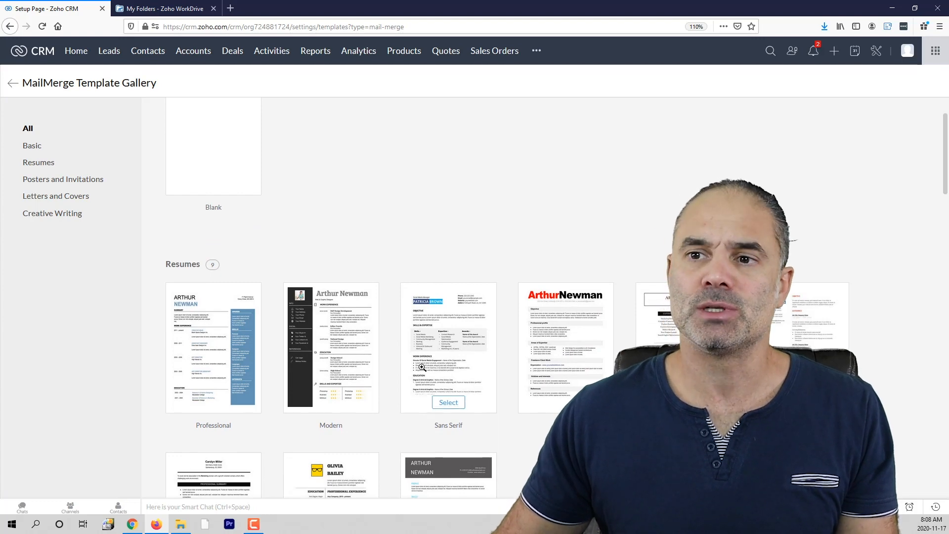
pyautogui.scroll(-3, 415, 359)
pyautogui.scroll(-10, 336, 297)
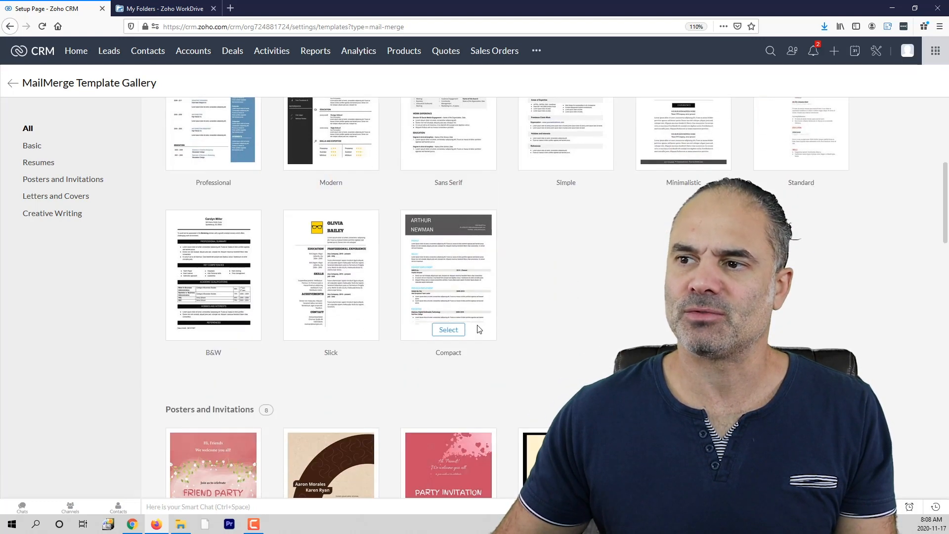
pyautogui.scroll(15, 339, 343)
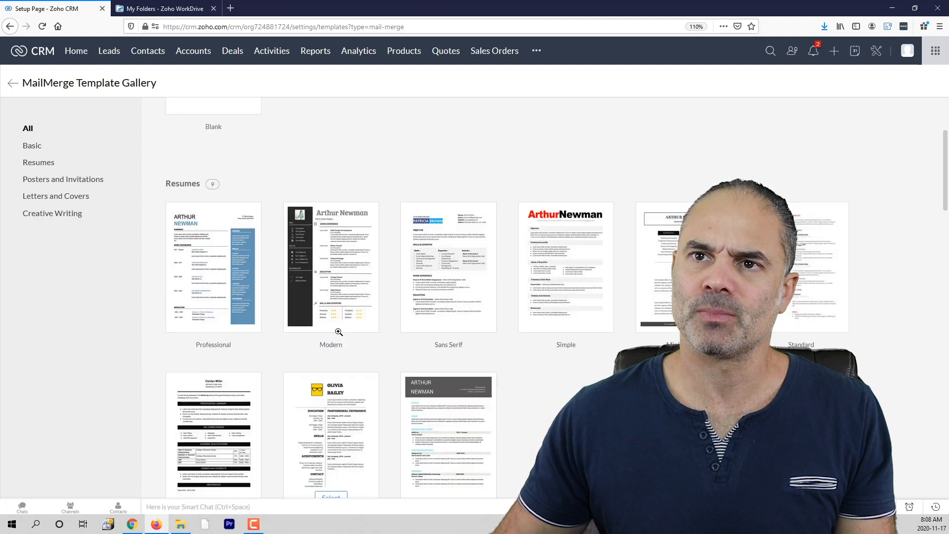
pyautogui.click(12, 84)
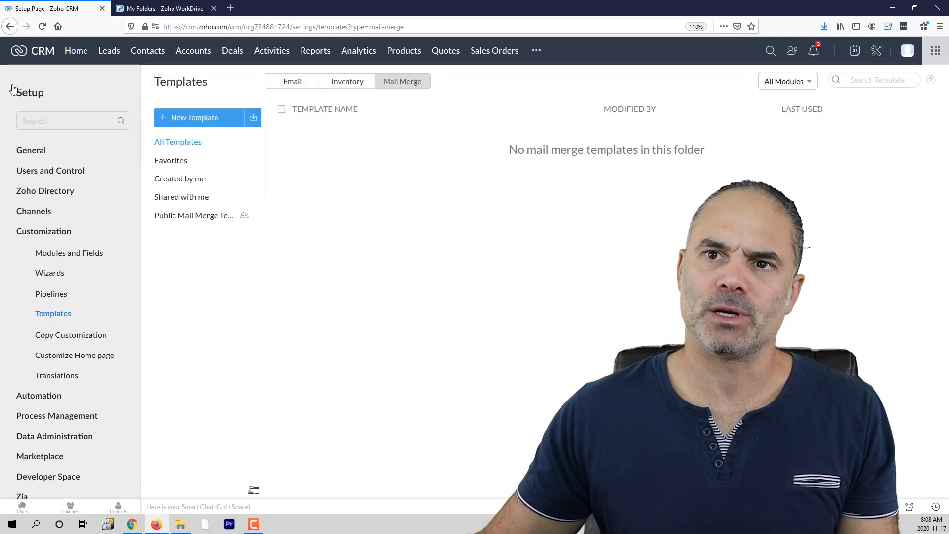
# Set up a template import named NDA using the file LawDepot - Confidentiality Agreement
pyautogui.click(254, 122)
pyautogui.click(423, 112)
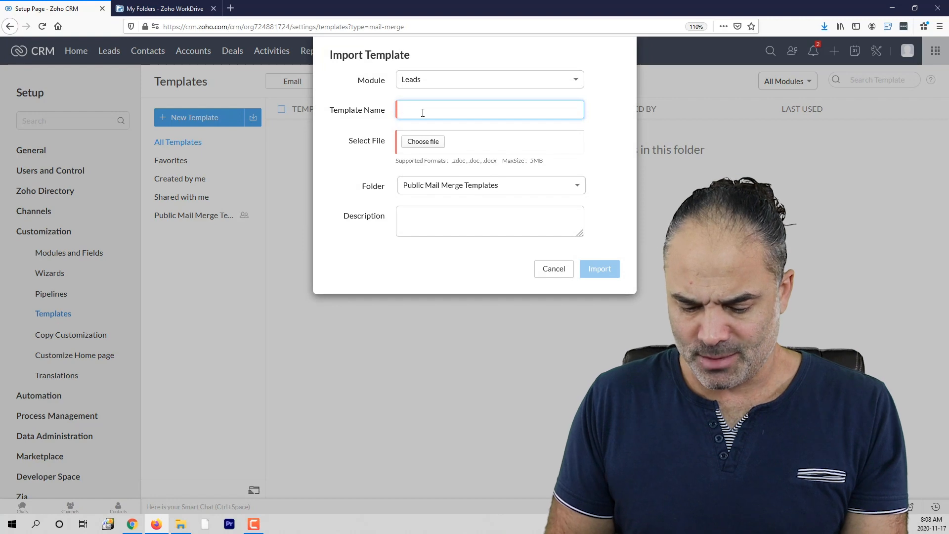
pyautogui.write('NDA')
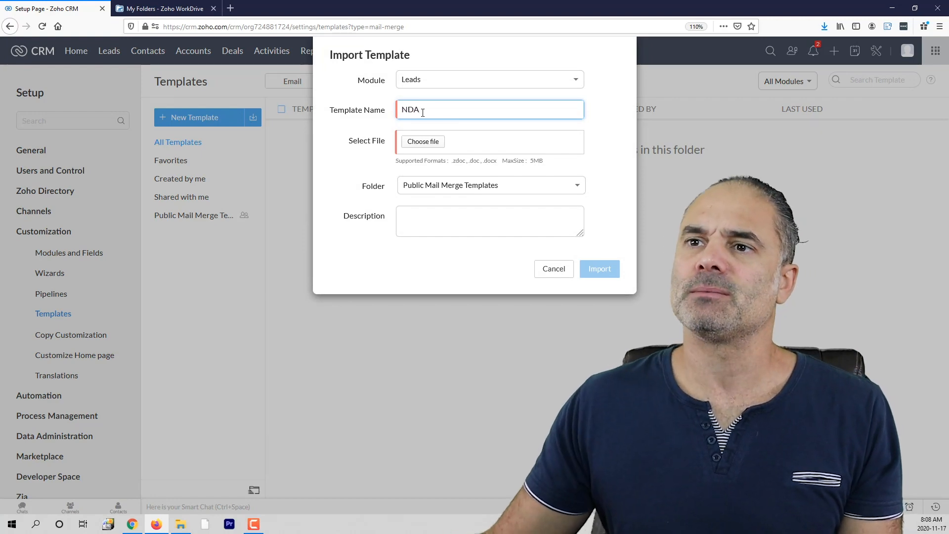
pyautogui.click(433, 142)
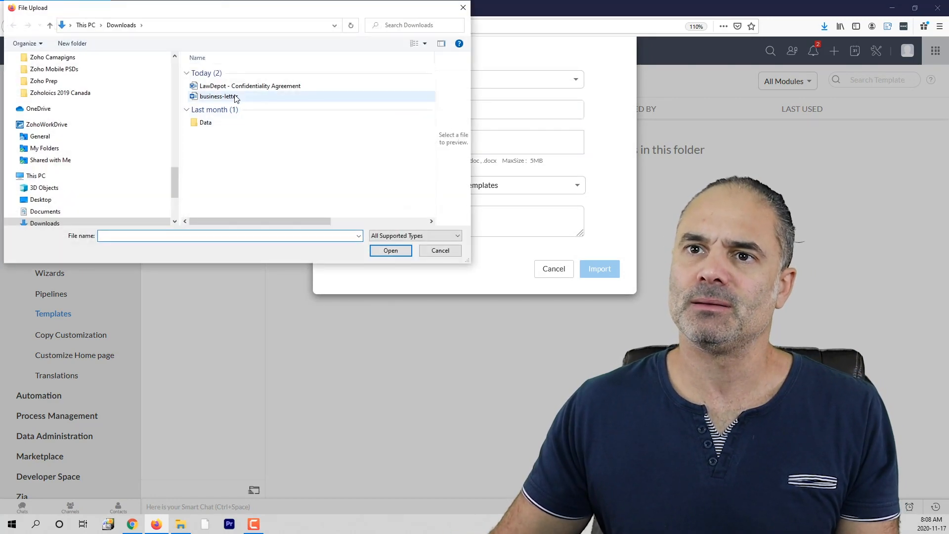
pyautogui.click(237, 86)
pyautogui.click(390, 250)
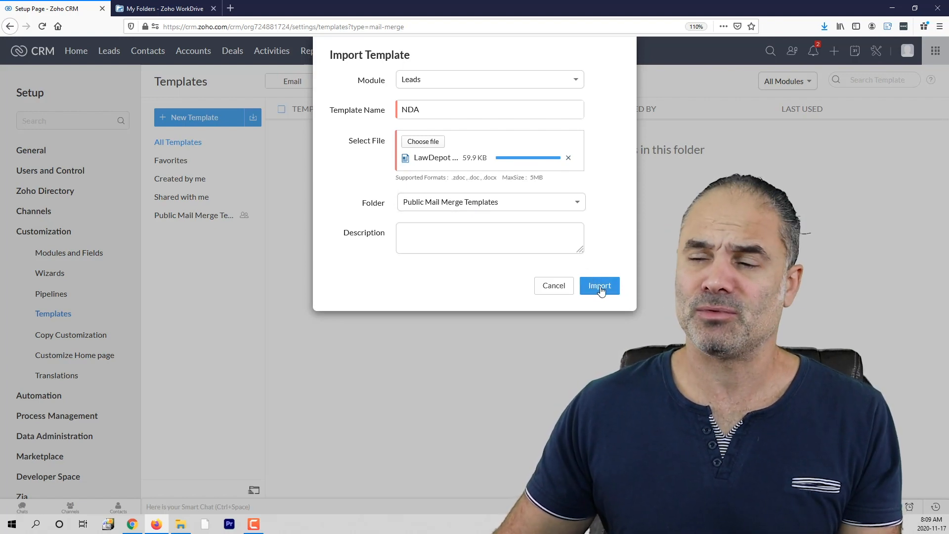
# Set the template's module to Contacts and import it into the Public Mail Merge Templates folder
pyautogui.click(444, 80)
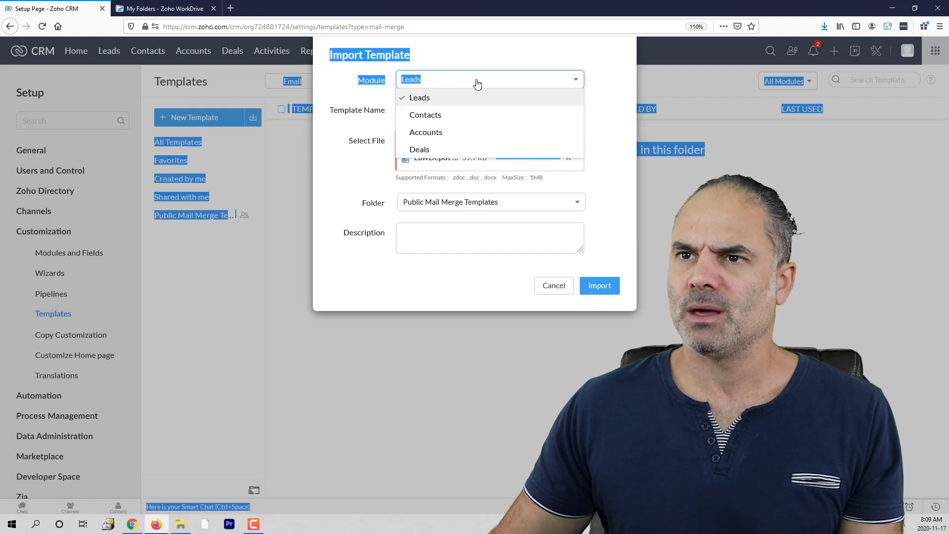
pyautogui.click(460, 84)
pyautogui.click(437, 84)
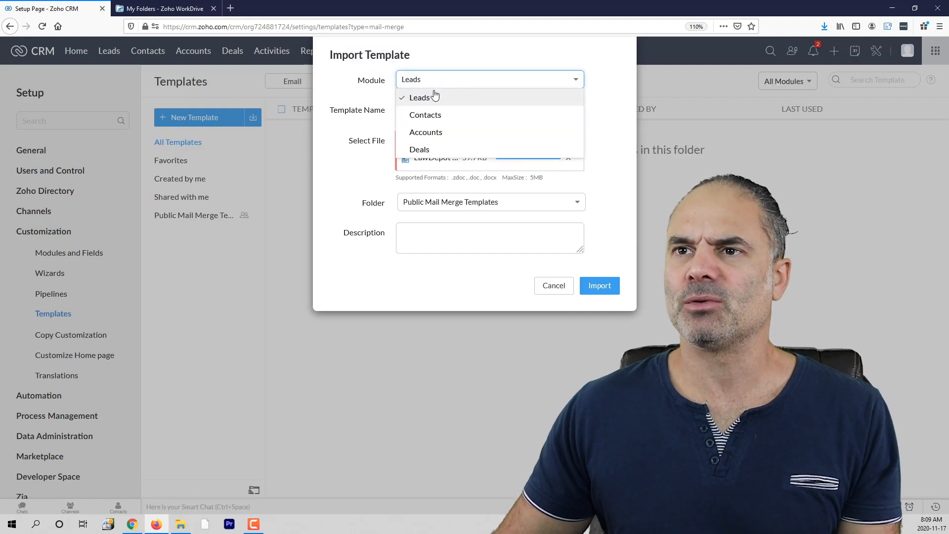
pyautogui.click(447, 115)
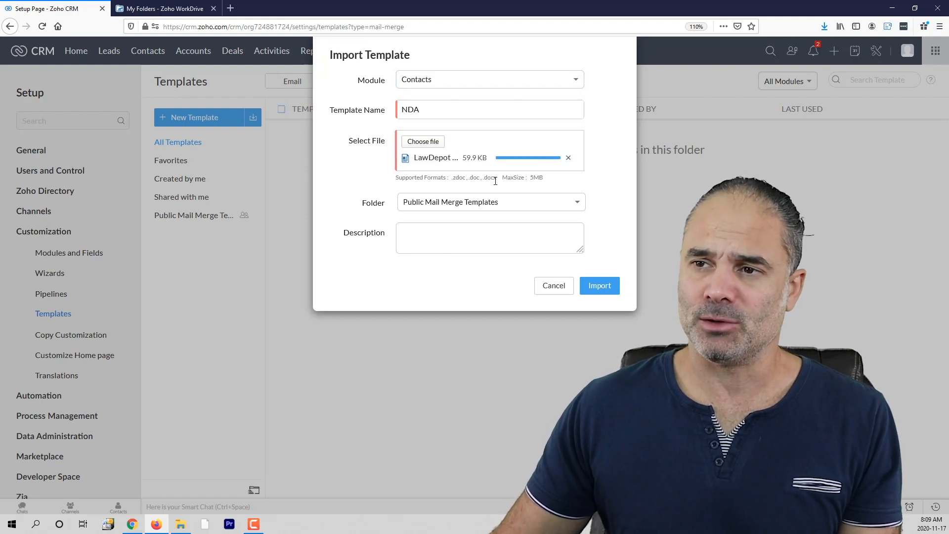
pyautogui.click(597, 287)
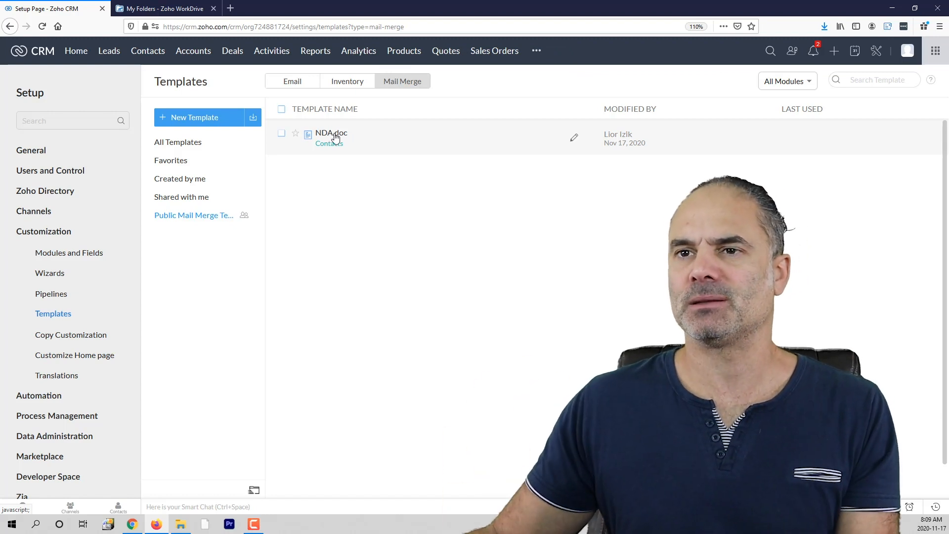
# Open the imported NDA.doc template, check its date blanks and open it for editing
pyautogui.click(335, 137)
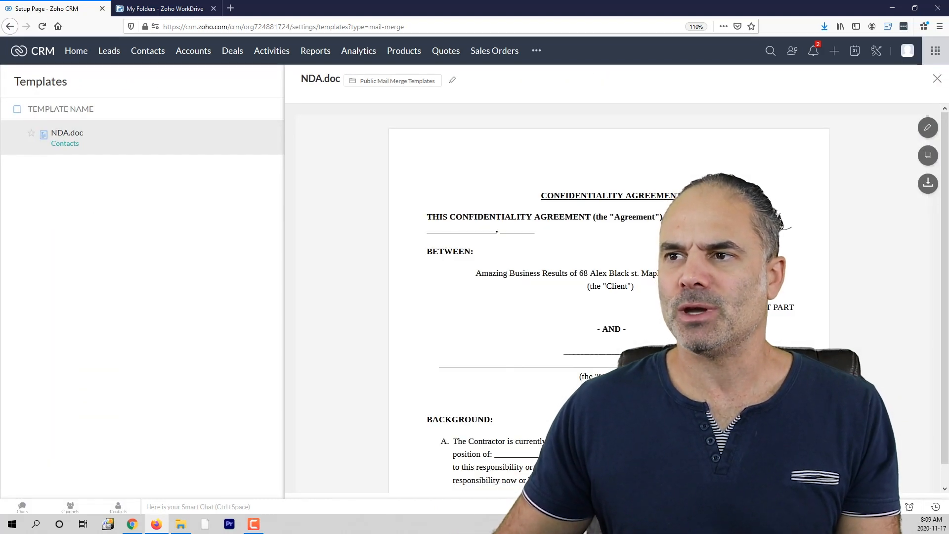
pyautogui.moveTo(438, 228); pyautogui.dragTo(500, 237)
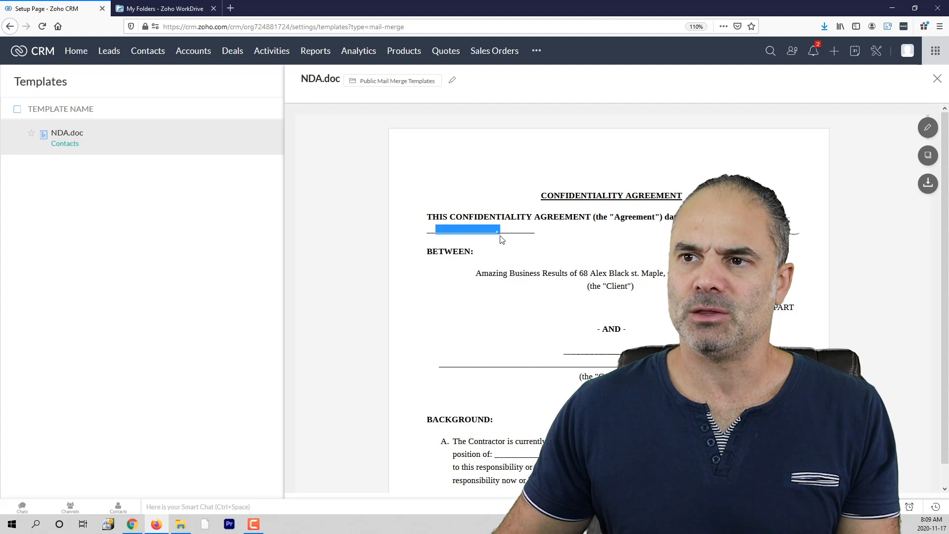
pyautogui.click(505, 240)
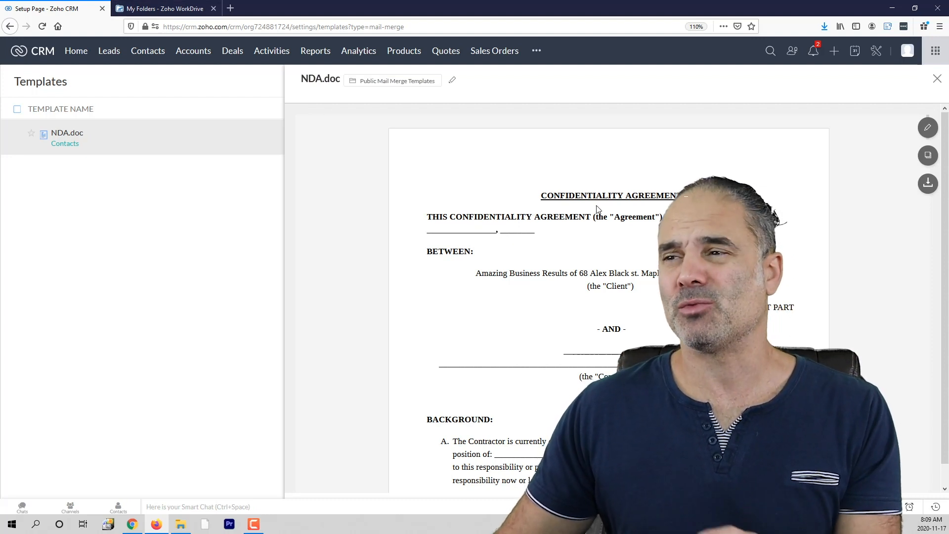
pyautogui.click(929, 129)
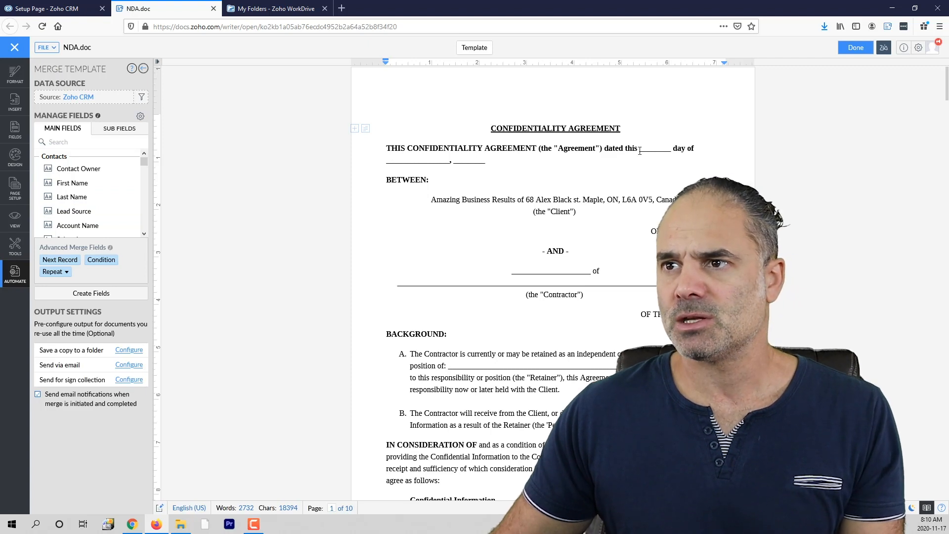
# Find fields matching "day" and insert Ref's NDA Contract Day merge field at the blank after "dated this"
pyautogui.moveTo(649, 149); pyautogui.dragTo(658, 148)
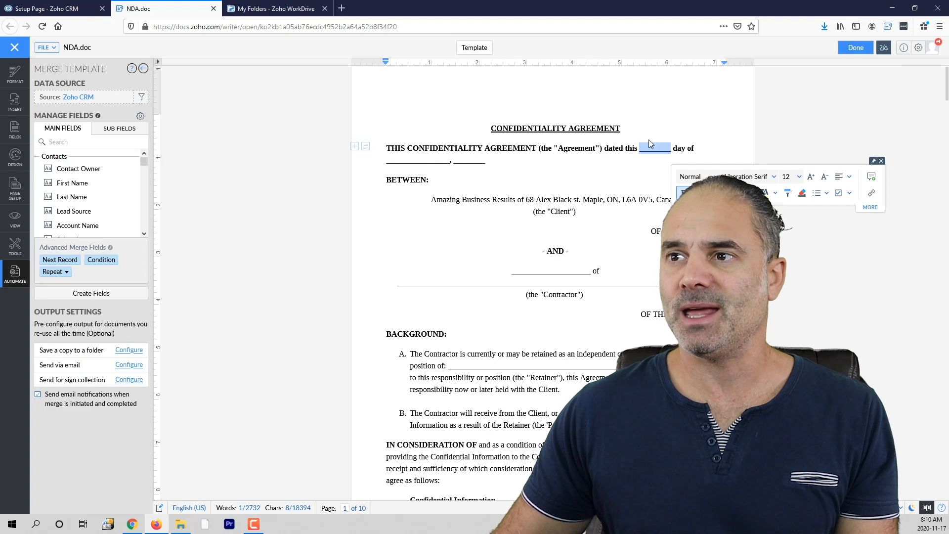
pyautogui.click(91, 143)
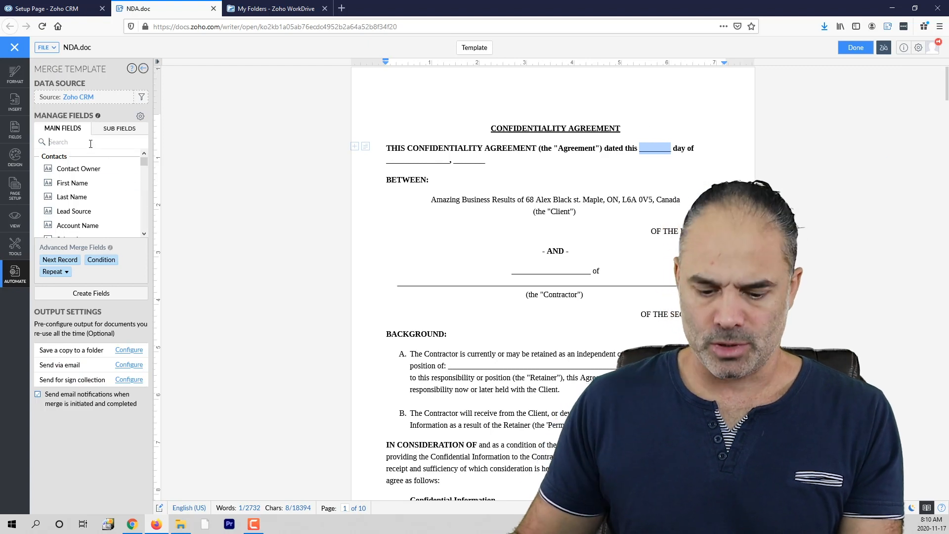
pyautogui.write('day')
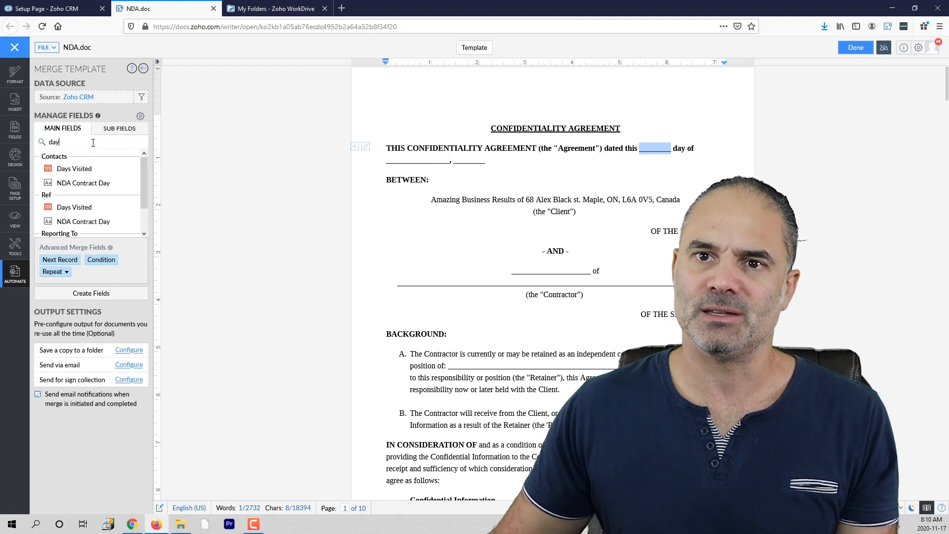
pyautogui.click(107, 223)
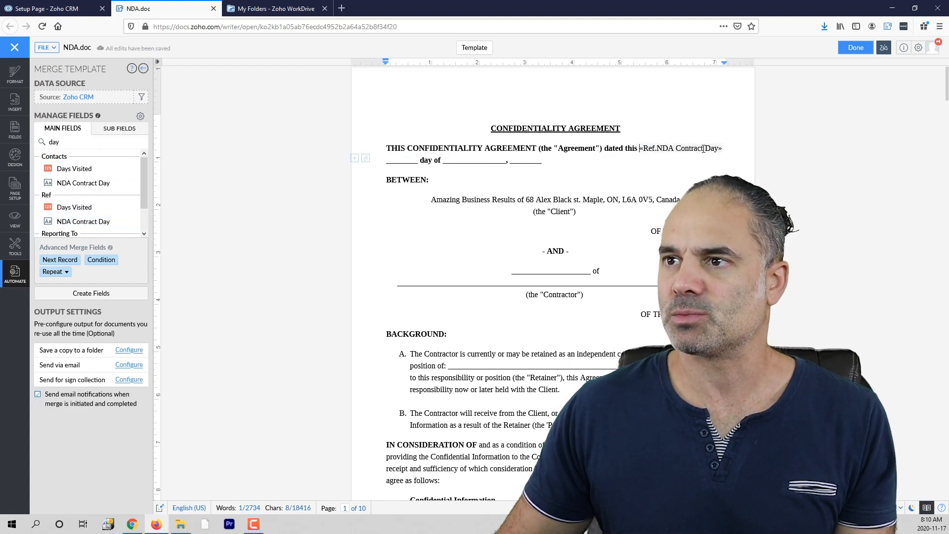
# Remove the leftover day blank and replace the blank after "day of" with the Contacts NDA Contract Month merge field
pyautogui.press('BackSpace')
pyautogui.moveTo(409, 159); pyautogui.dragTo(474, 160)
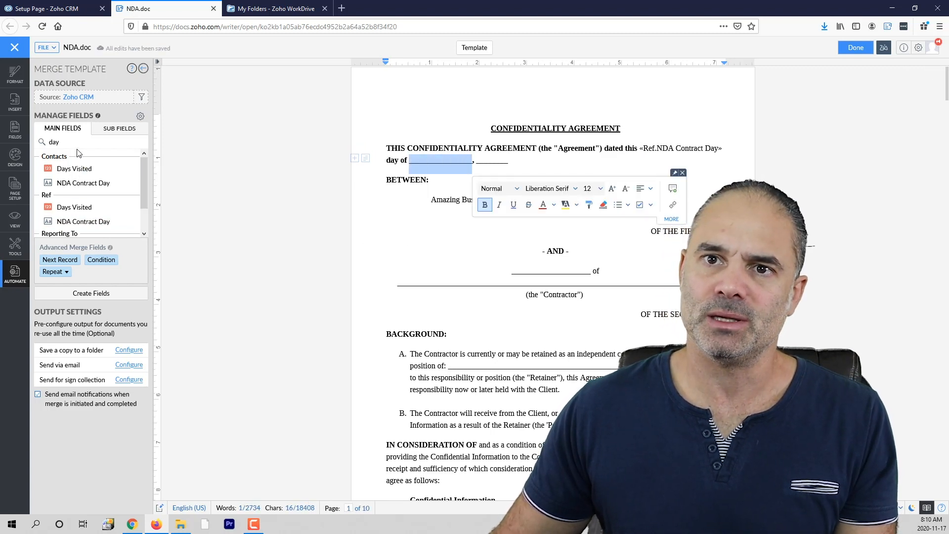
pyautogui.click(41, 142)
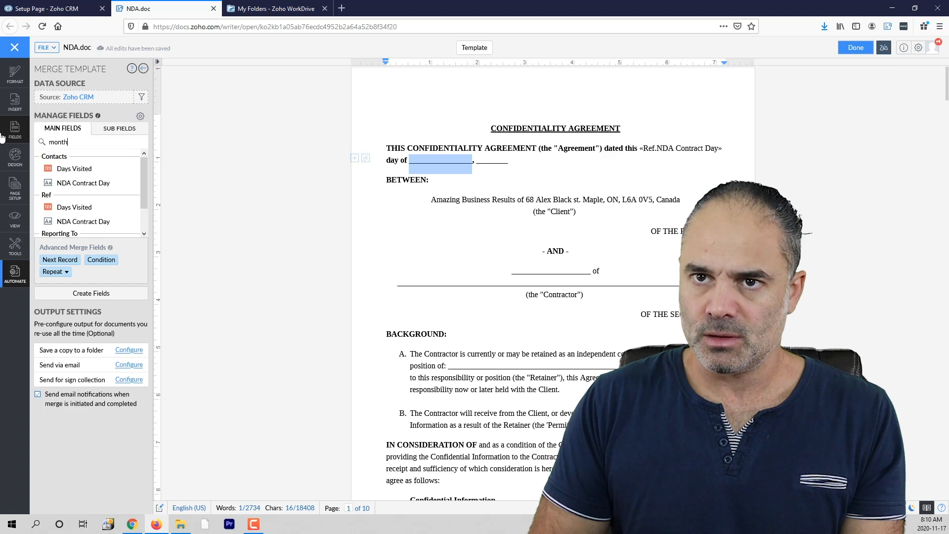
pyautogui.write('month')
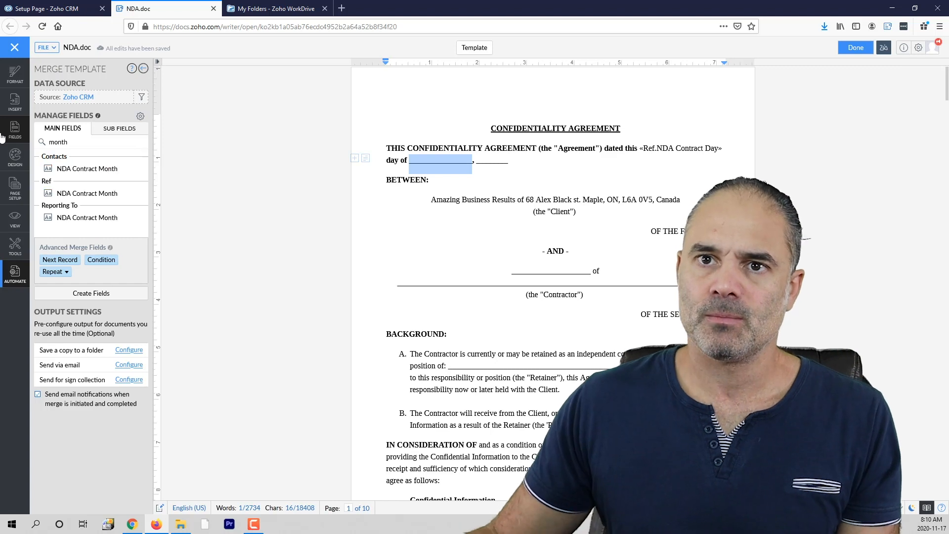
pyautogui.click(105, 172)
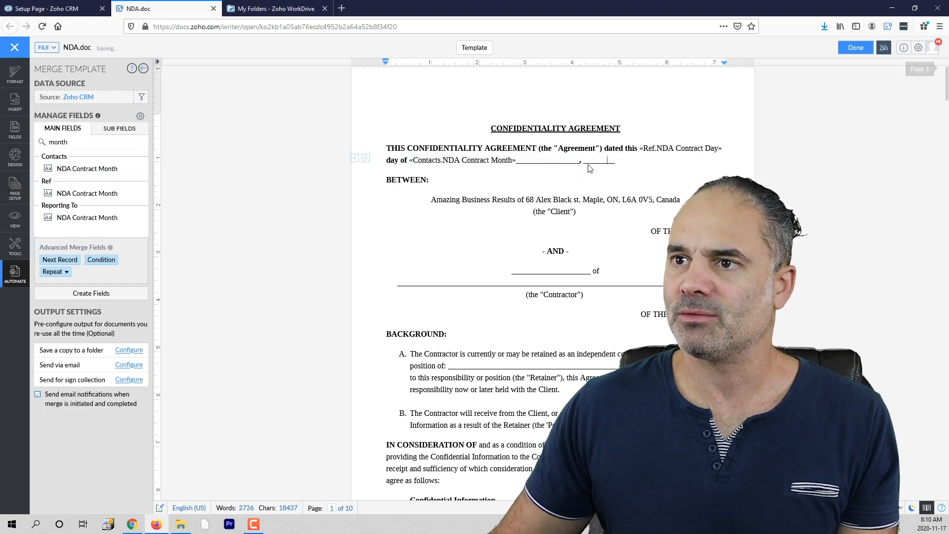
pyautogui.moveTo(516, 161); pyautogui.dragTo(577, 170)
pyautogui.press('Delete')
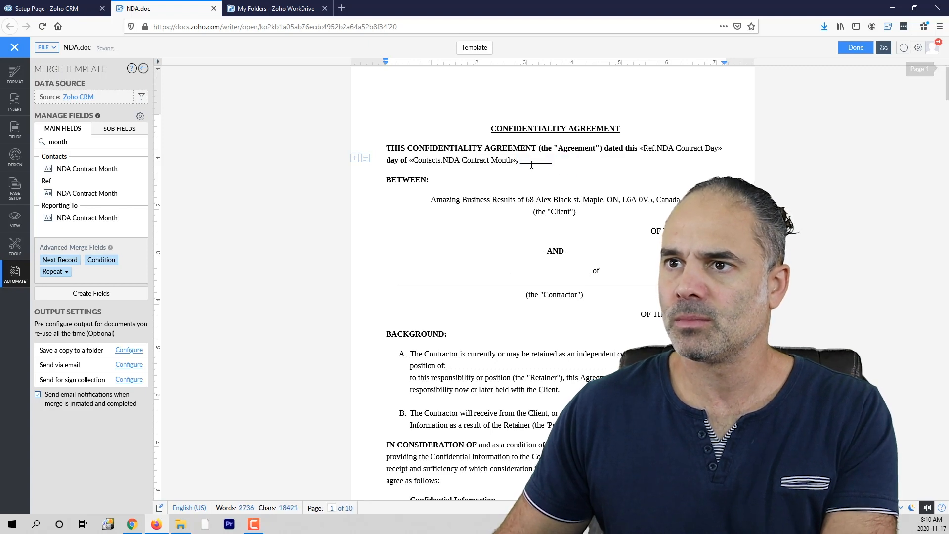
# Replace the year blank after the contract month with the Contacts NDA Contract Year merge field
pyautogui.moveTo(520, 167); pyautogui.dragTo(585, 166)
pyautogui.press('Delete')
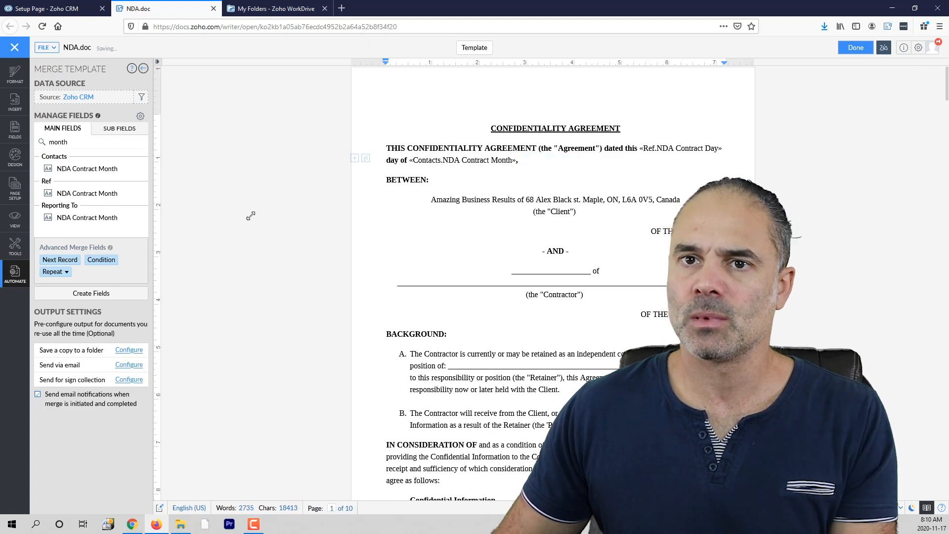
pyautogui.doubleClick(80, 144)
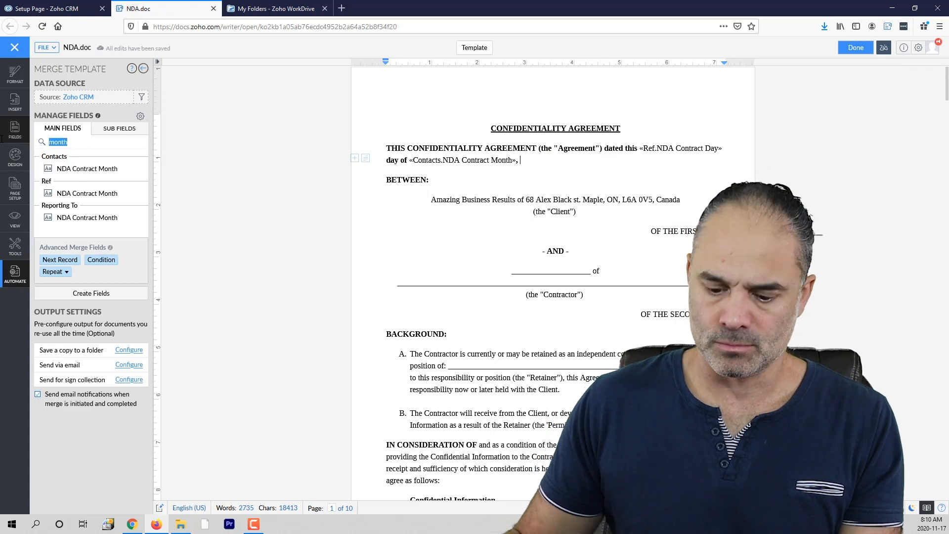
pyautogui.write('year')
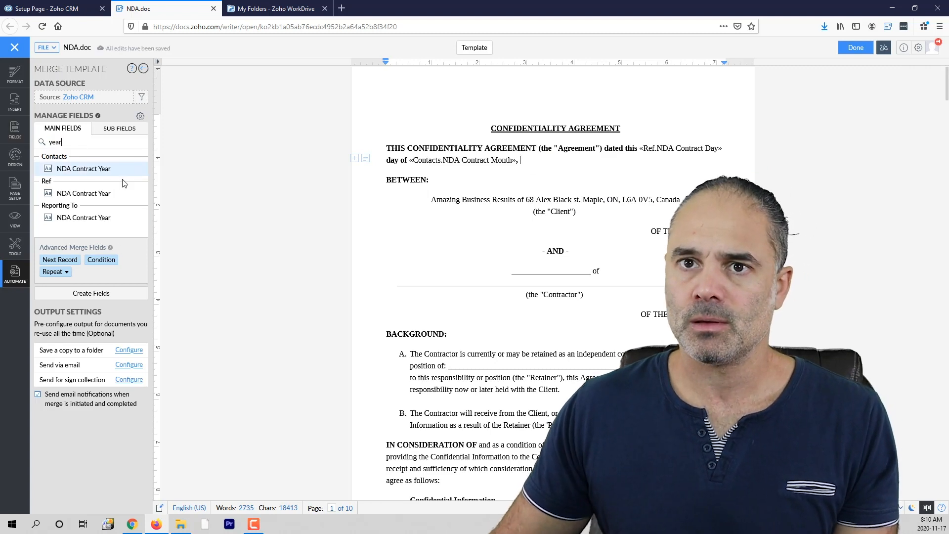
pyautogui.click(108, 169)
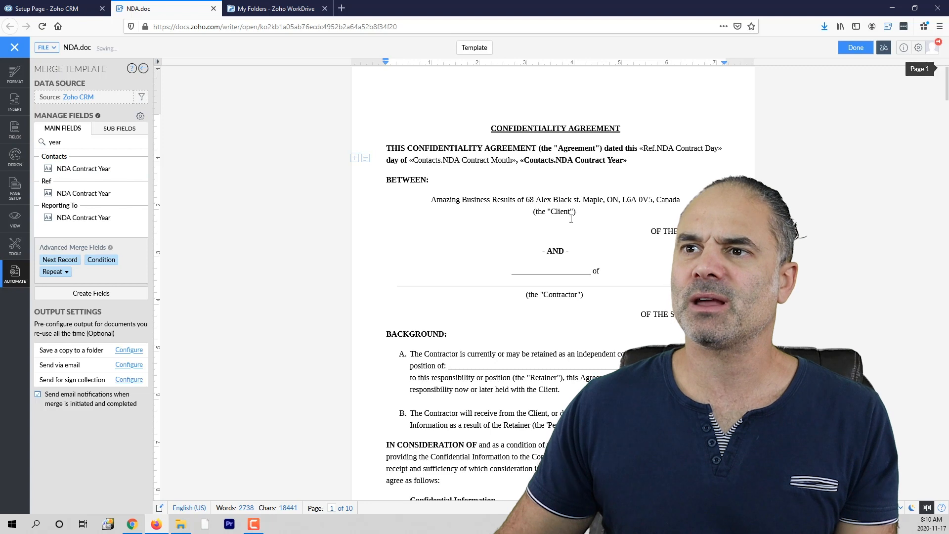
# Replace the contractor name blank before "of" with the Contacts Account Name merge field
pyautogui.click(443, 174)
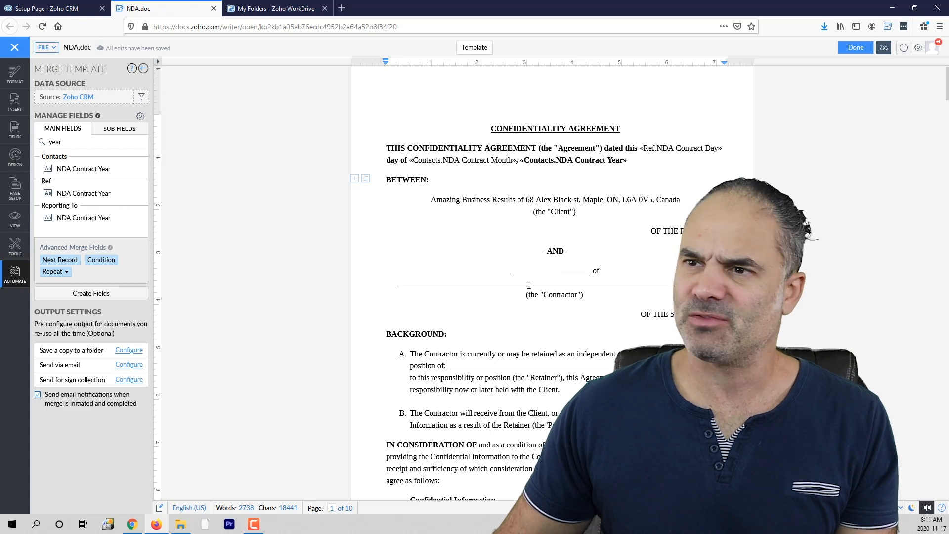
pyautogui.moveTo(511, 272); pyautogui.dragTo(593, 271)
pyautogui.moveTo(431, 201)
pyautogui.mouseDown()
pyautogui.moveTo(510, 200)
pyautogui.moveTo(433, 181)
pyautogui.mouseUp()
pyautogui.click(541, 269)
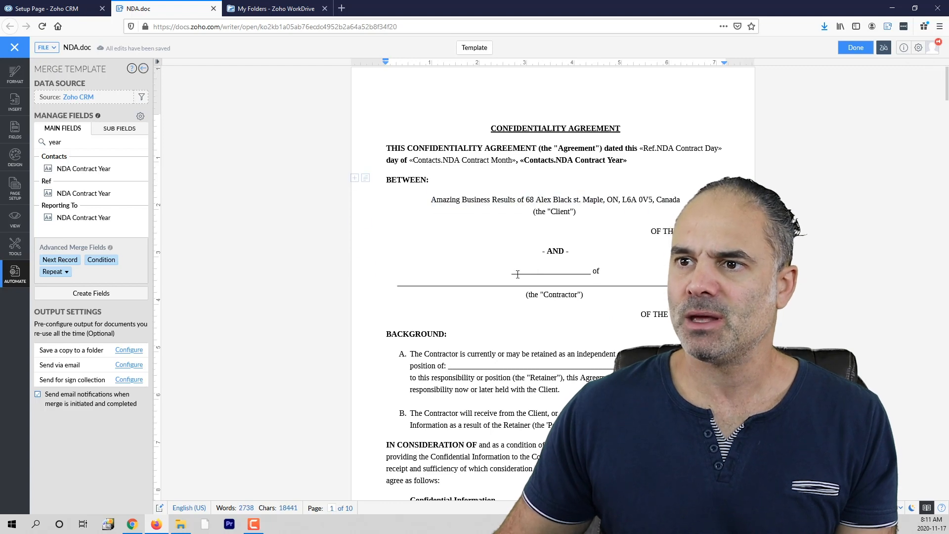
pyautogui.moveTo(512, 272); pyautogui.dragTo(594, 275)
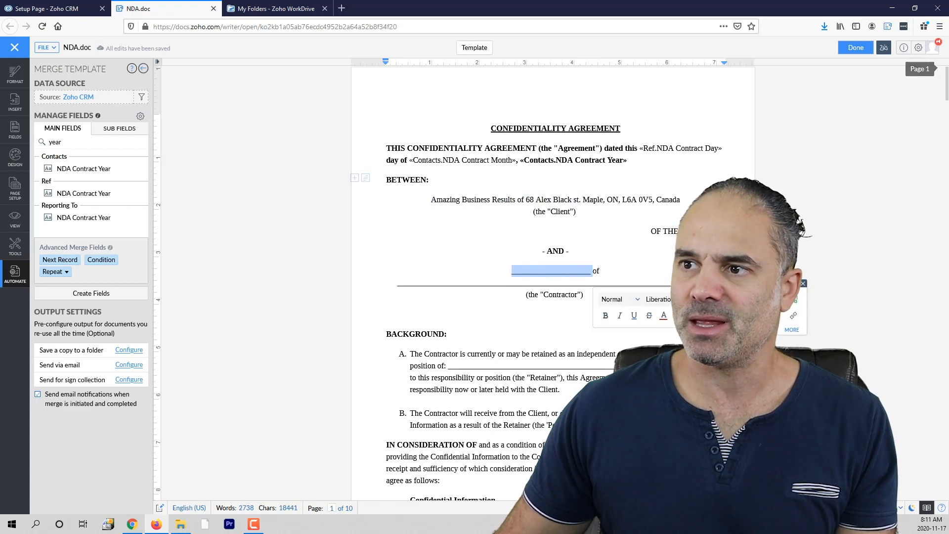
pyautogui.click(594, 273)
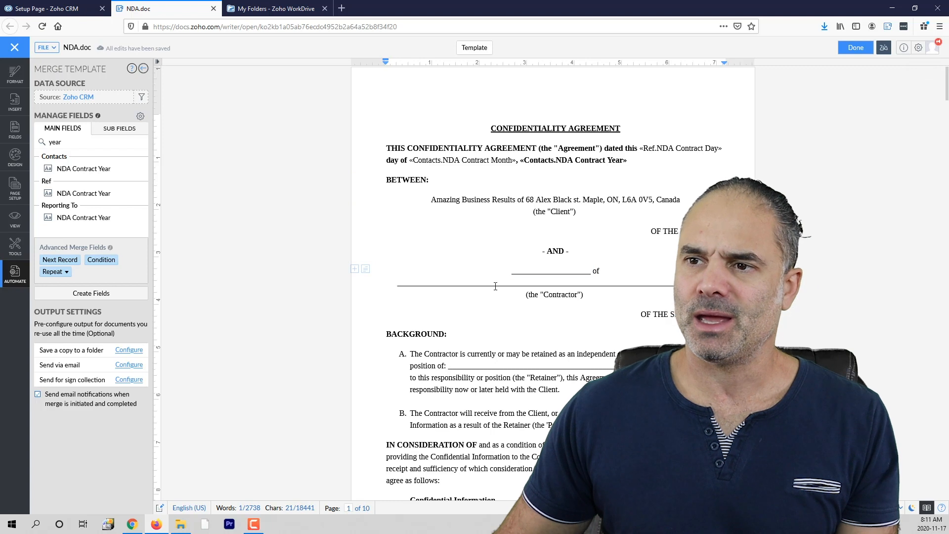
pyautogui.moveTo(594, 273); pyautogui.dragTo(514, 273)
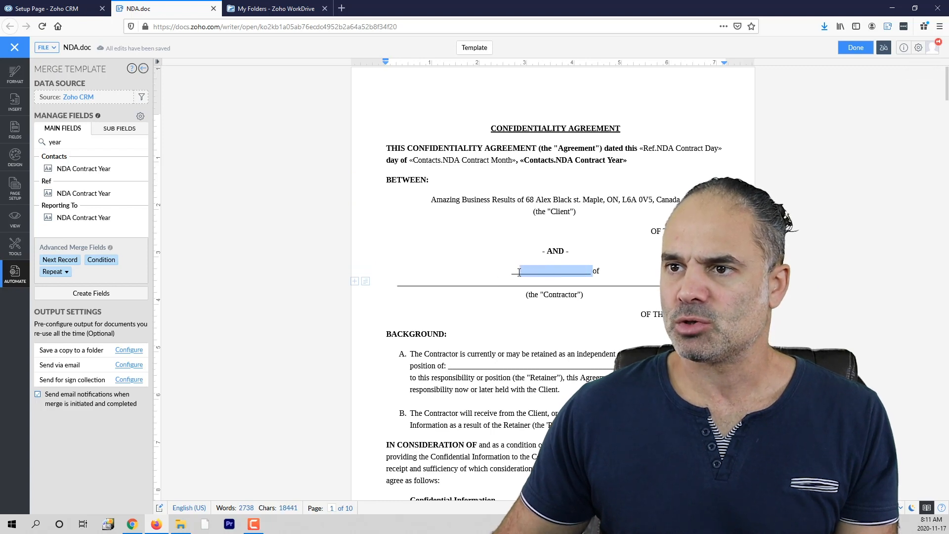
pyautogui.press('BackSpace')
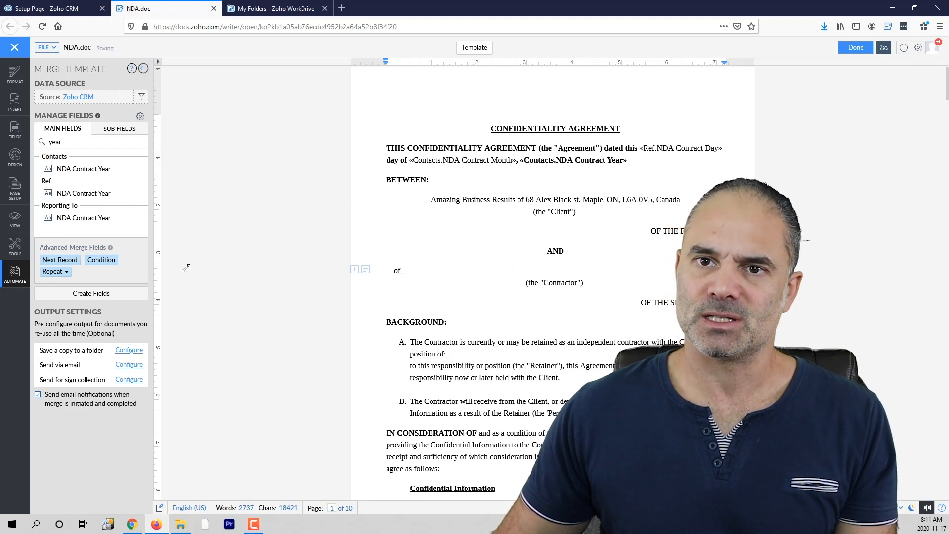
pyautogui.moveTo(65, 142); pyautogui.dragTo(4, 143)
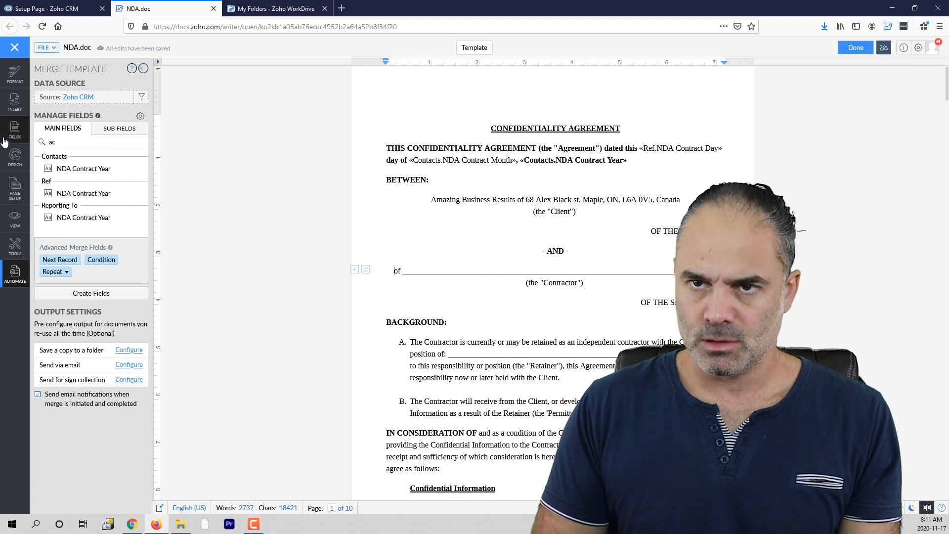
pyautogui.write('acco')
pyautogui.click(99, 171)
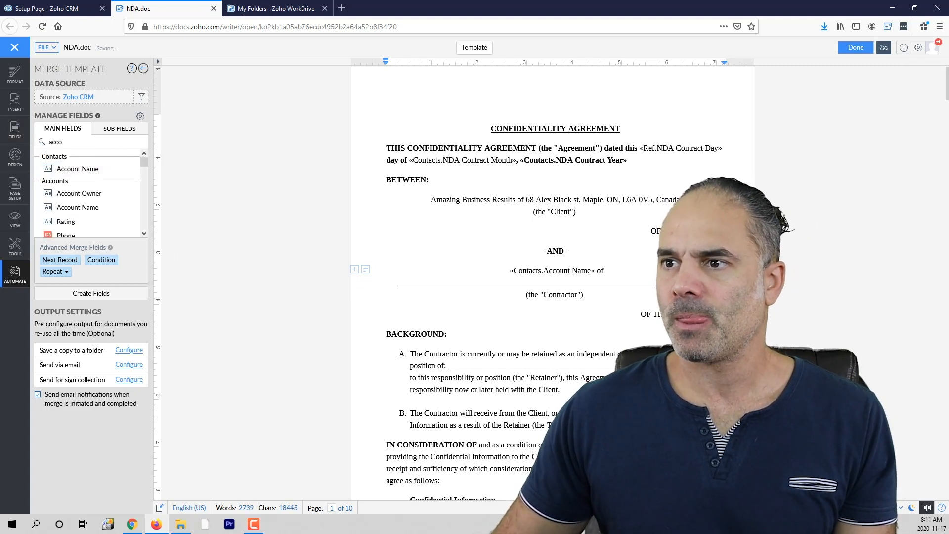
# Replace the long contractor address blank with the Contacts Mailing Street merge field
pyautogui.moveTo(713, 283); pyautogui.dragTo(399, 284)
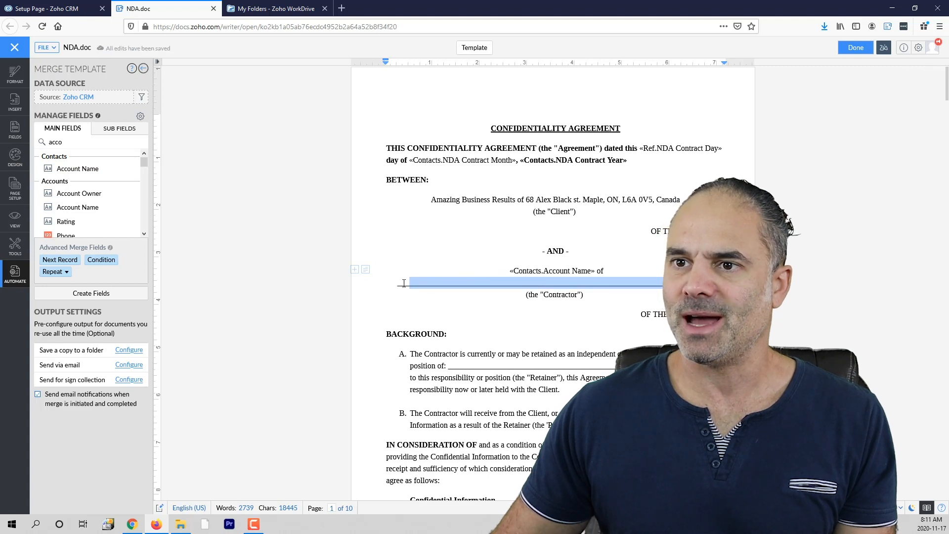
pyautogui.press('Delete')
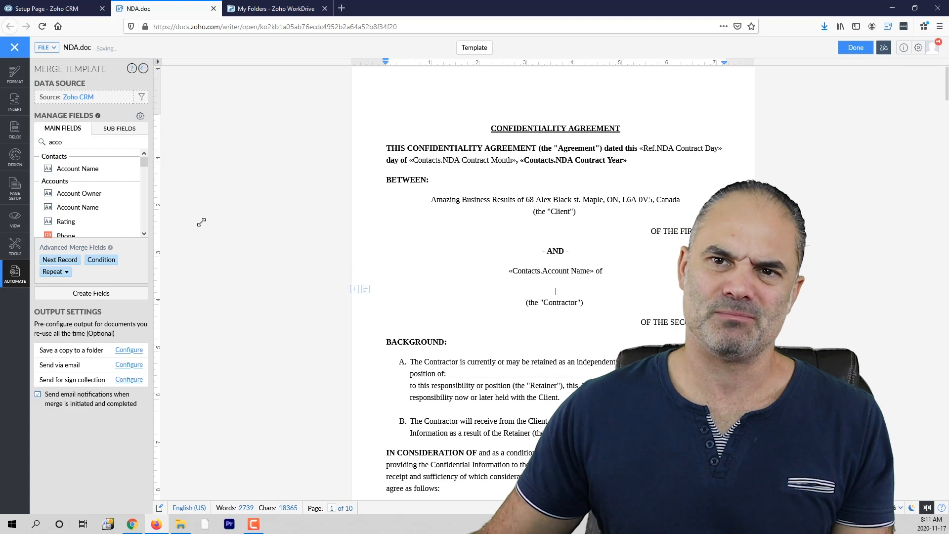
pyautogui.doubleClick(89, 143)
pyautogui.write('str')
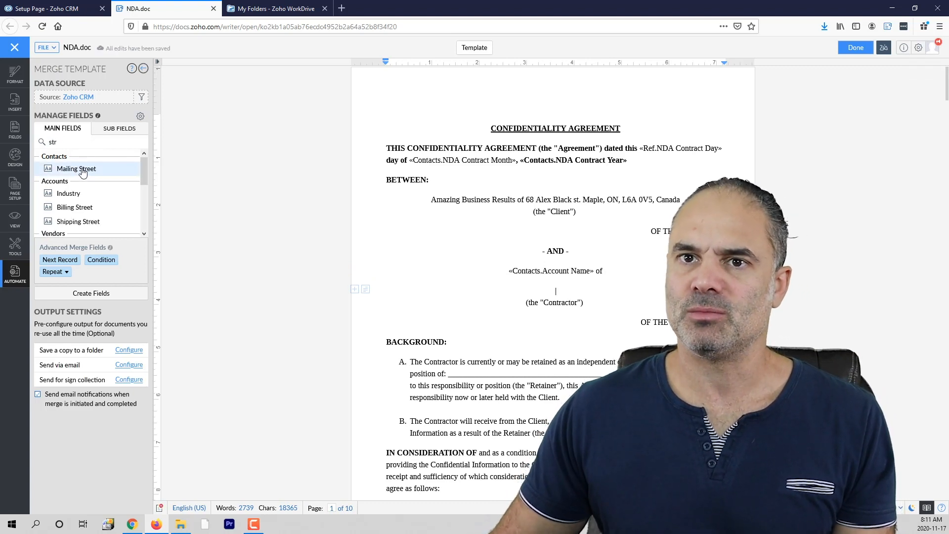
pyautogui.click(82, 171)
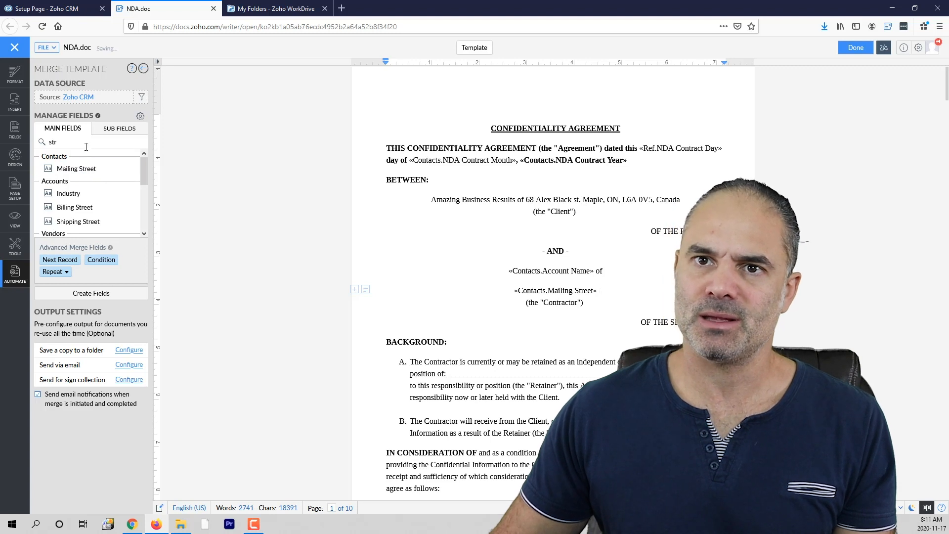
# Find fields matching "city" and add the Contacts Mailing City merge field after Mailing Street
pyautogui.moveTo(66, 144); pyautogui.dragTo(7, 147)
pyautogui.write('s')
pyautogui.press('BackSpace')
pyautogui.write('city')
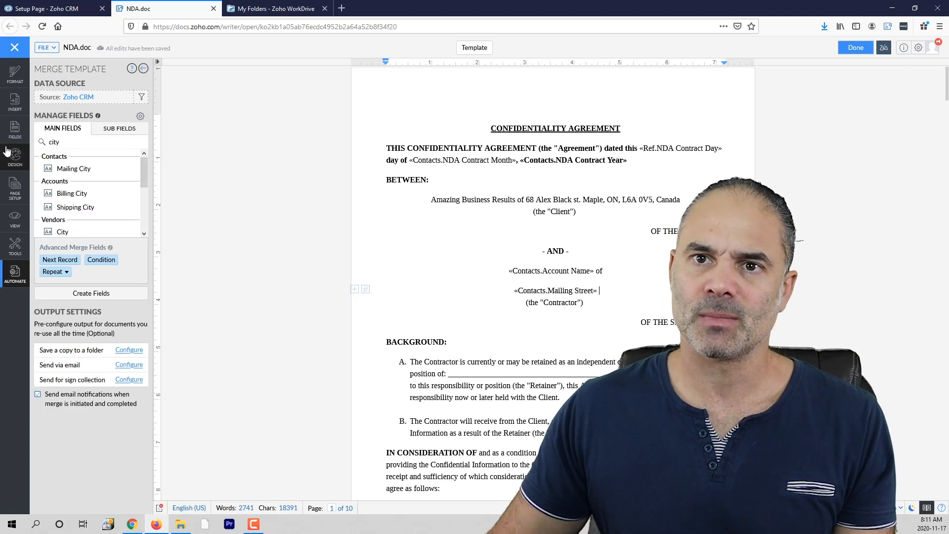
pyautogui.click(74, 169)
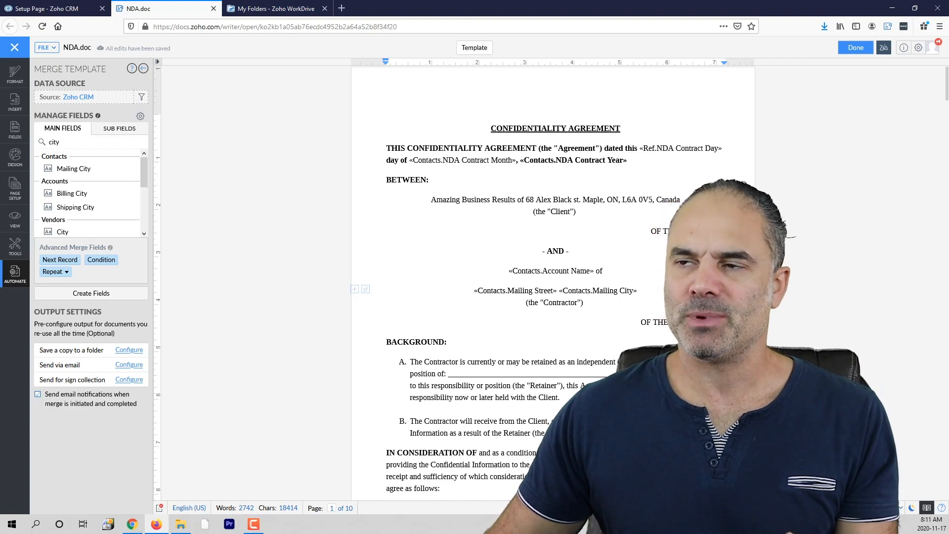
# Finish configuring the merge template, proceed back to Zoho CRM and open the most recently viewed contact's record
pyautogui.click(856, 47)
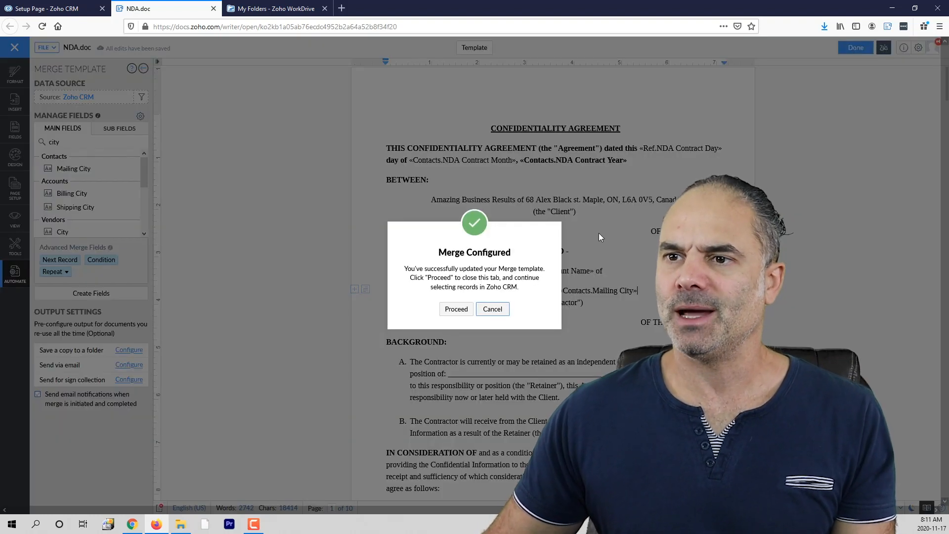
pyautogui.click(456, 309)
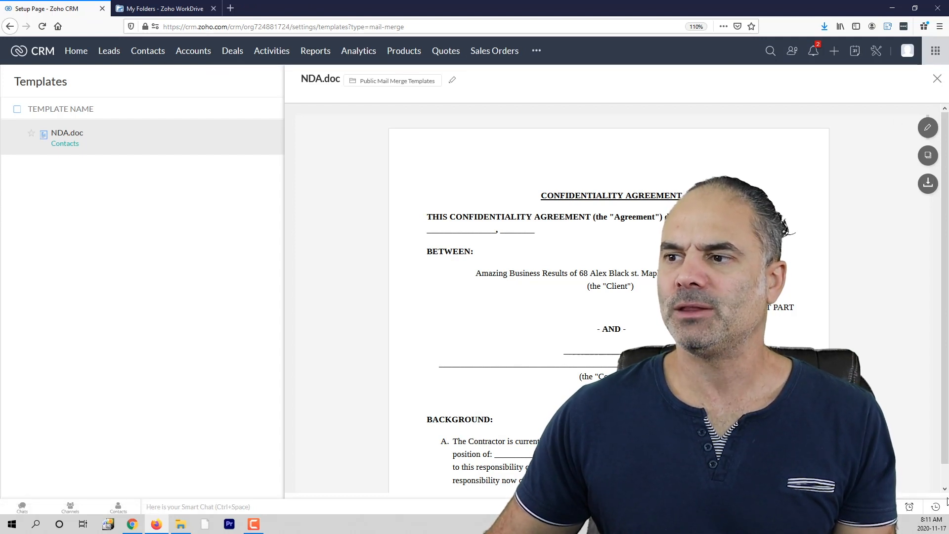
pyautogui.click(936, 507)
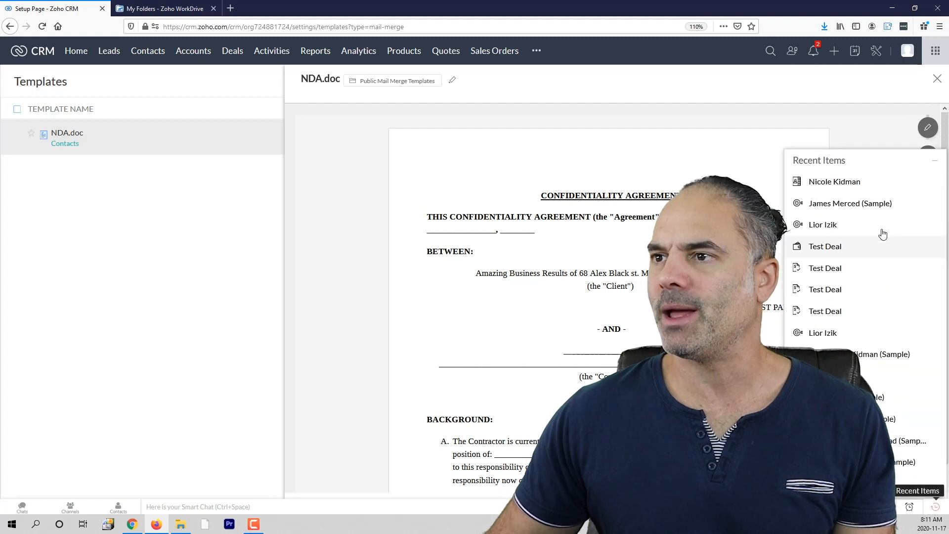
pyautogui.click(841, 183)
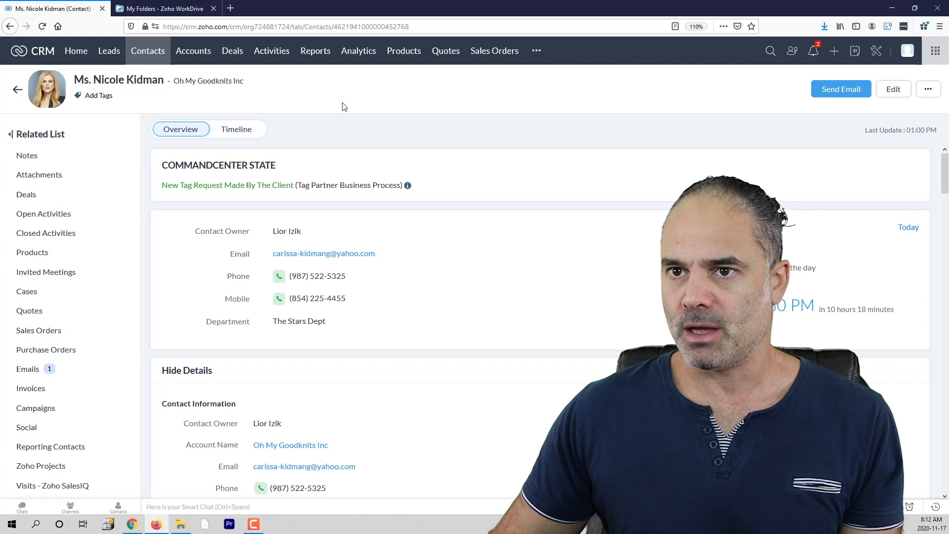
# Start a mail merge for this contact using the NDA.doc template opened with Zoho Writer
pyautogui.click(926, 95)
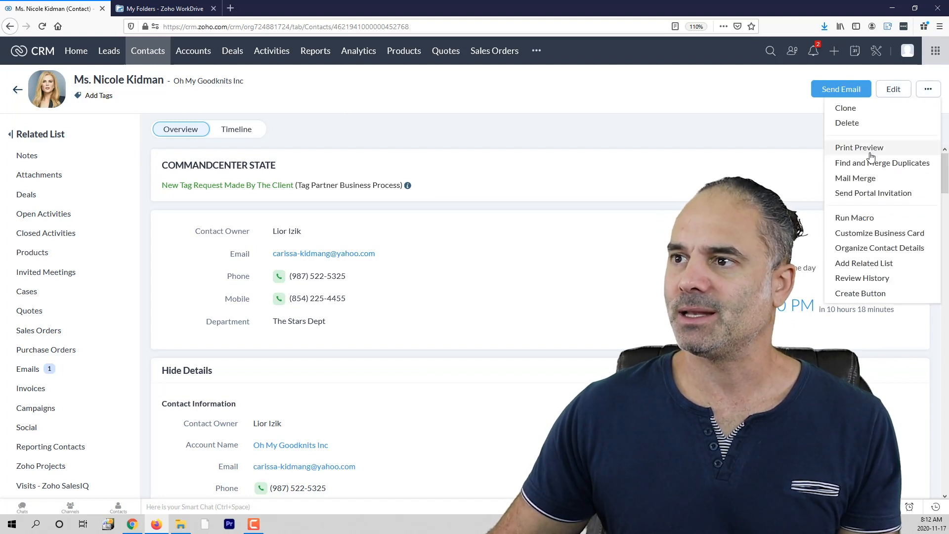
pyautogui.click(855, 182)
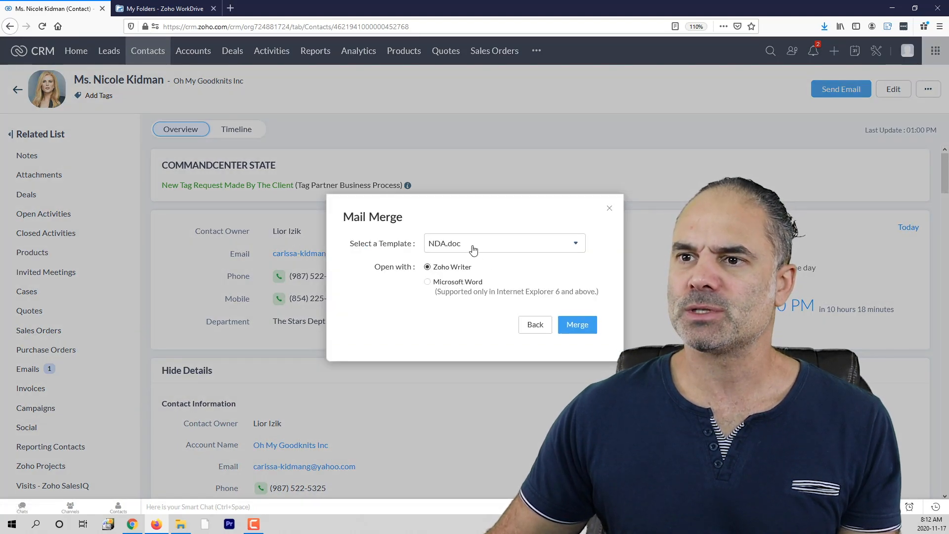
pyautogui.click(460, 245)
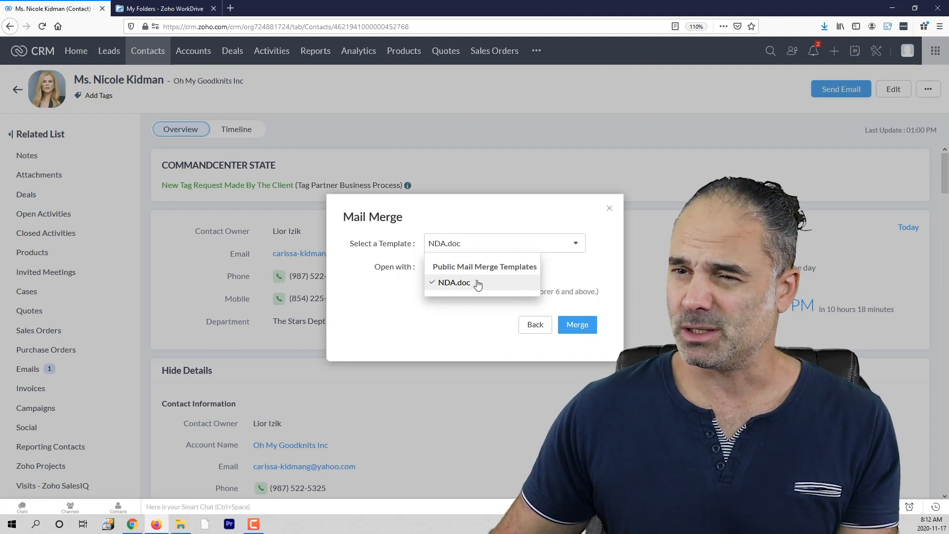
pyautogui.click(565, 276)
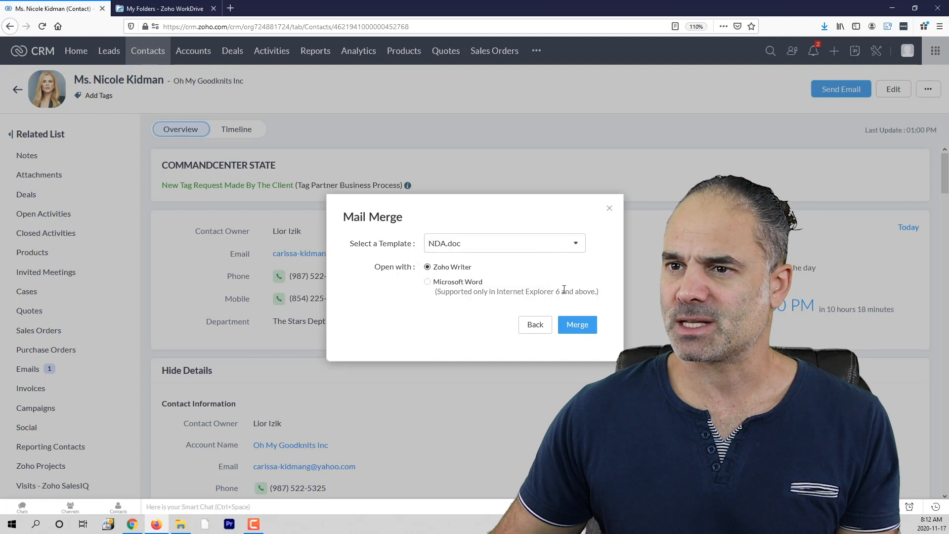
pyautogui.click(581, 329)
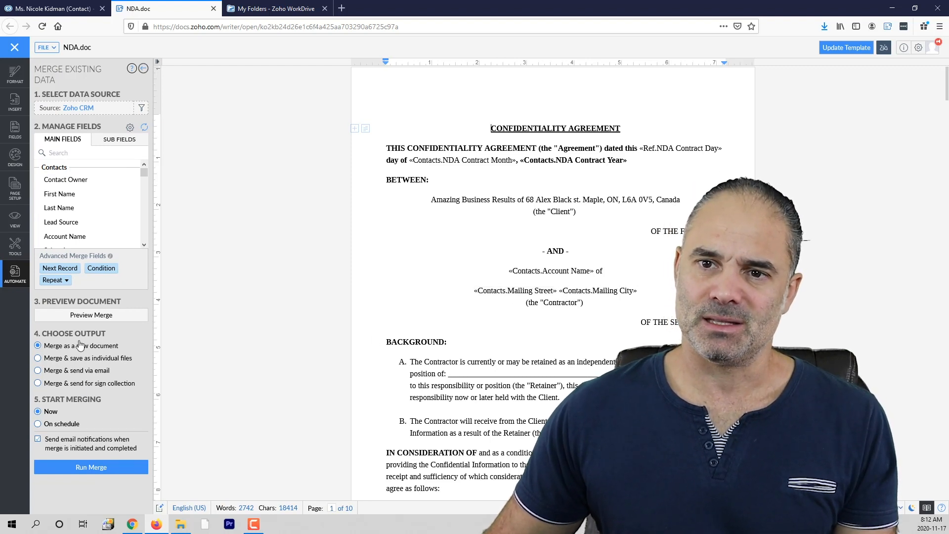
# Preview the merged agreement, return to the editor and choose Merge & send for sign collection as the output
pyautogui.click(99, 322)
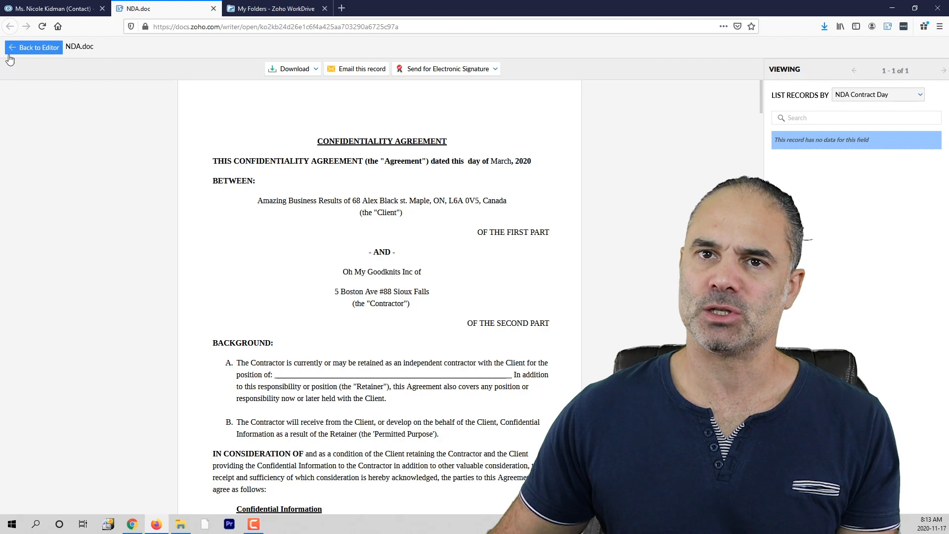
pyautogui.click(24, 48)
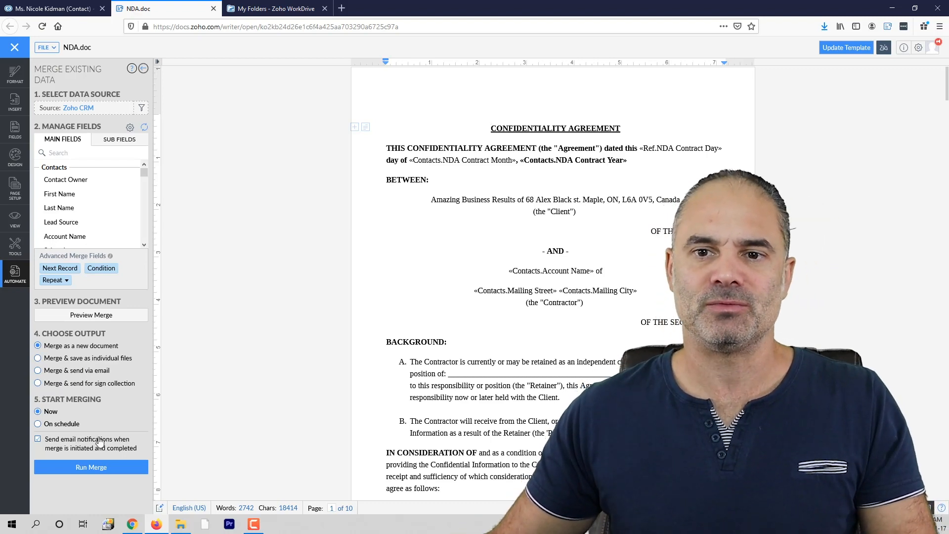
pyautogui.click(106, 385)
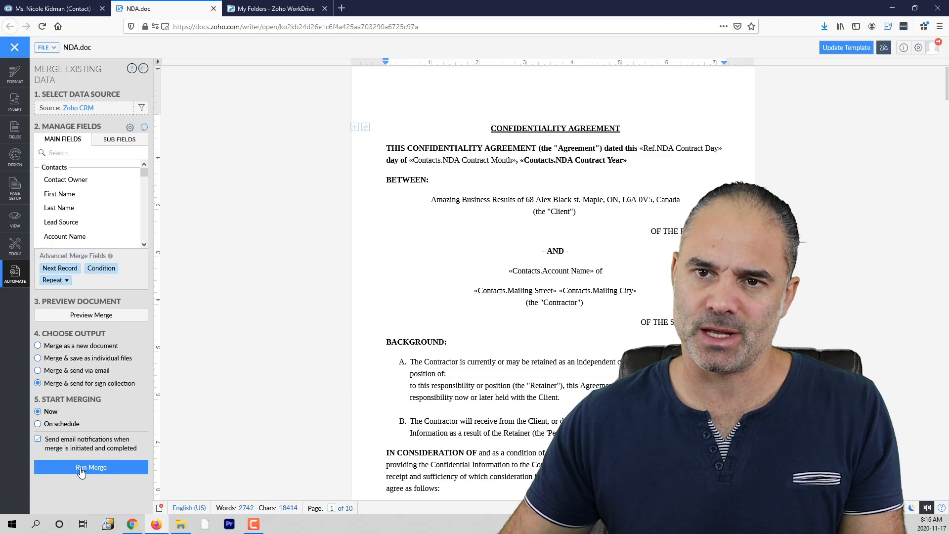
pyautogui.click(82, 469)
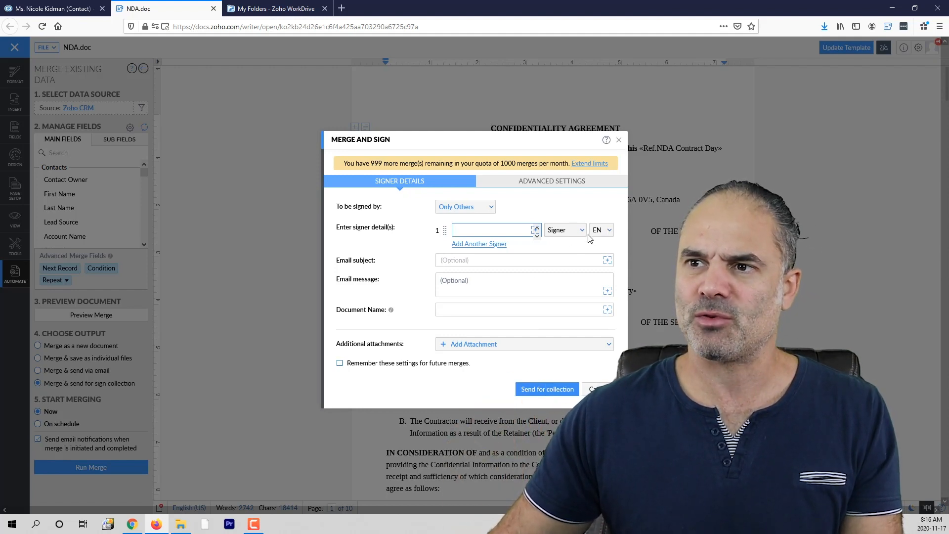
pyautogui.click(476, 245)
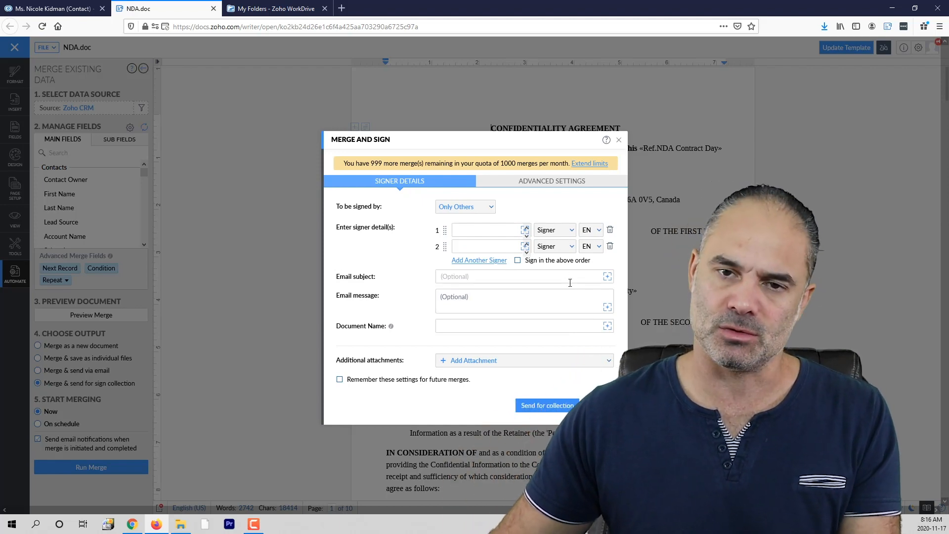
pyautogui.click(599, 405)
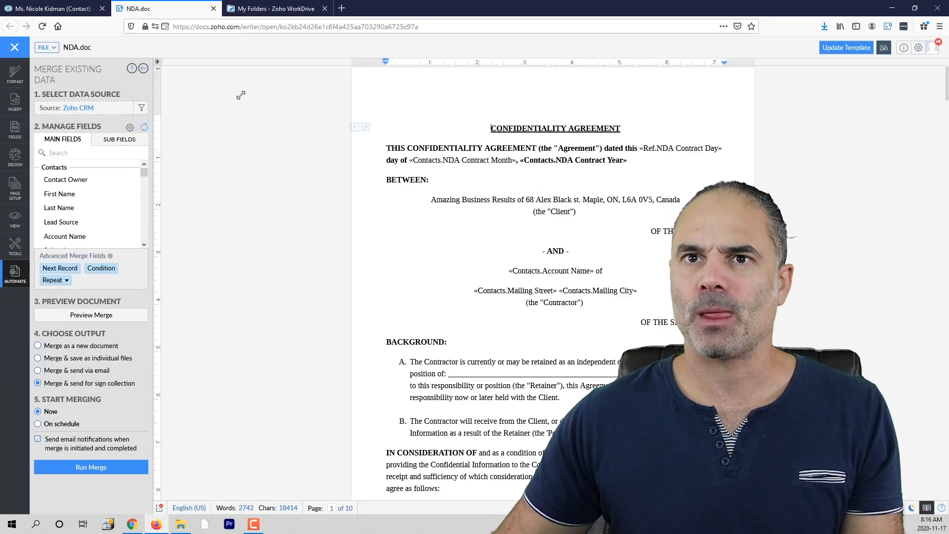
# Switch back to Zoho CRM, open the Contacts list and select all ten contacts on the first page
pyautogui.click(70, 9)
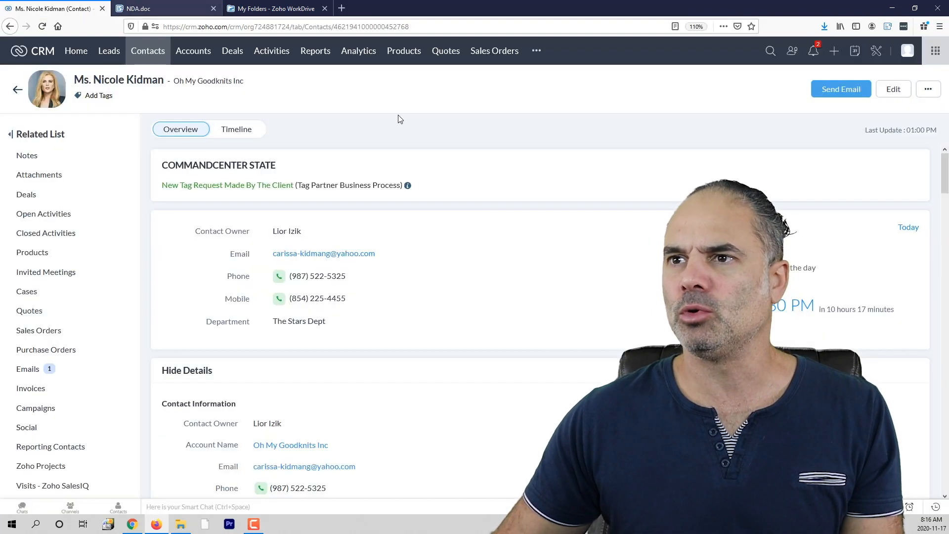
pyautogui.click(143, 51)
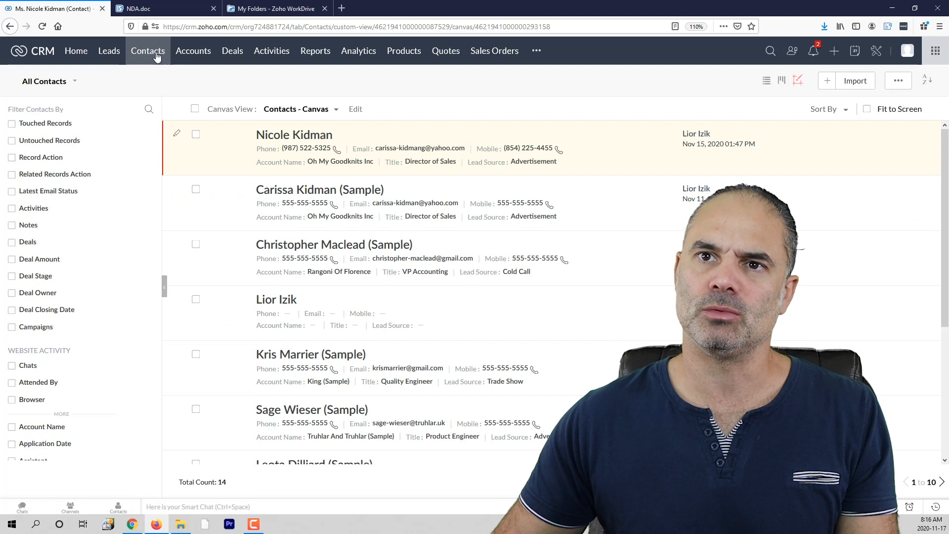
pyautogui.click(194, 133)
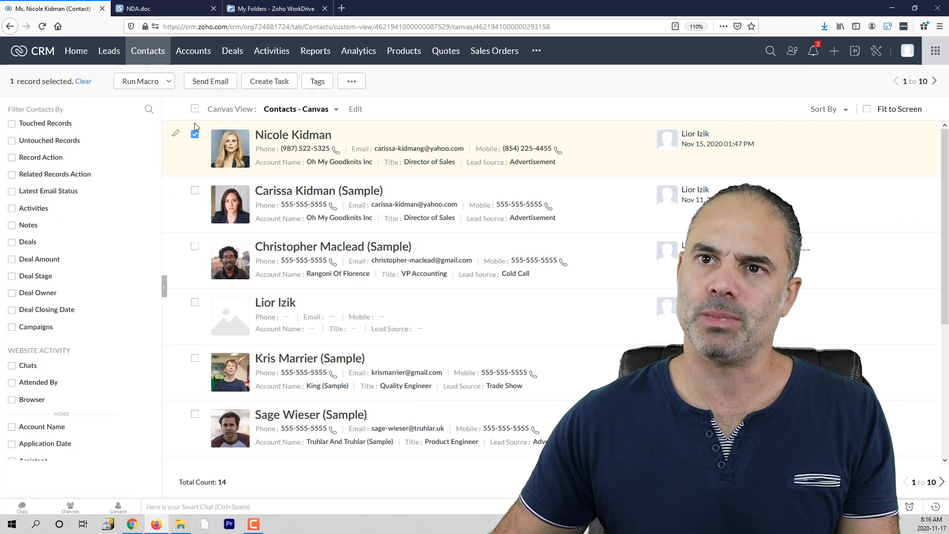
pyautogui.click(194, 109)
pyautogui.click(194, 109)
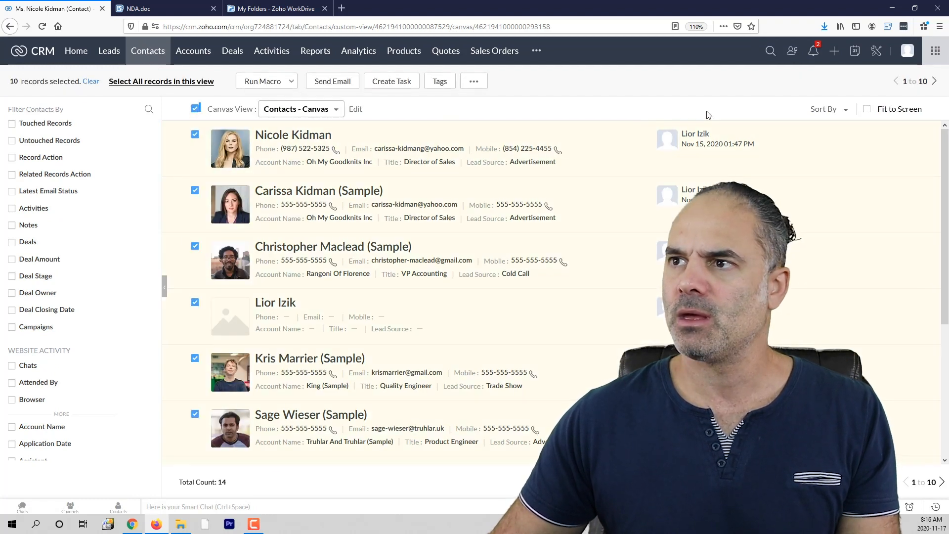
# Start a mail merge for the selected contacts using the NDA.doc template opened with Zoho Writer
pyautogui.click(475, 83)
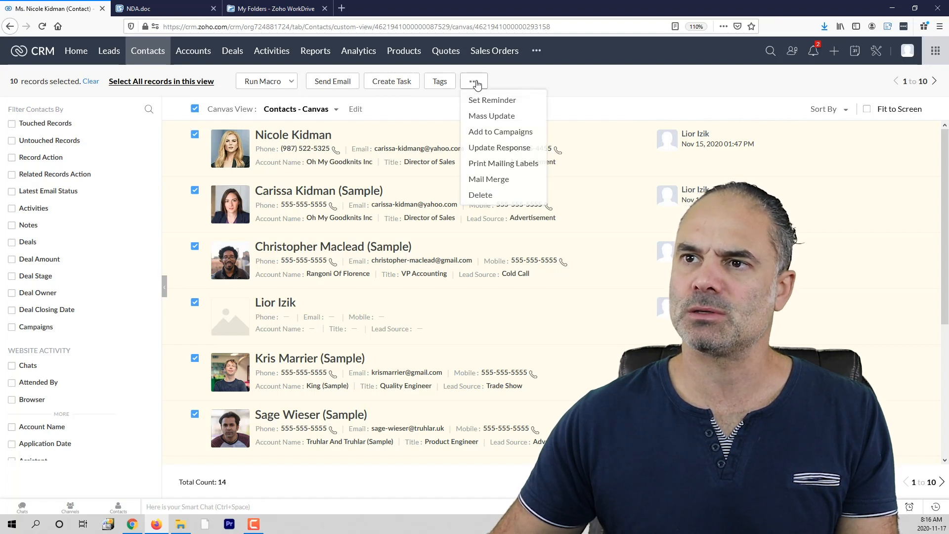
pyautogui.click(501, 180)
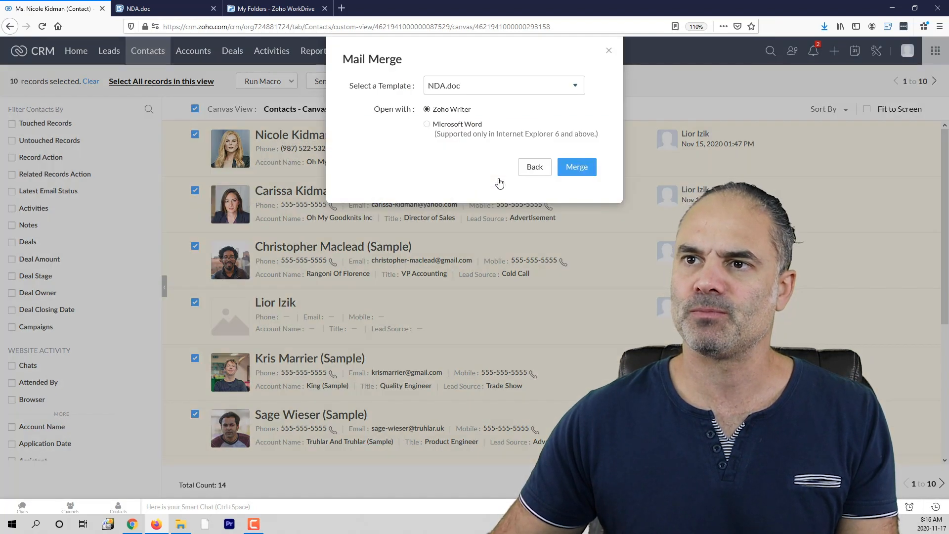
pyautogui.click(567, 167)
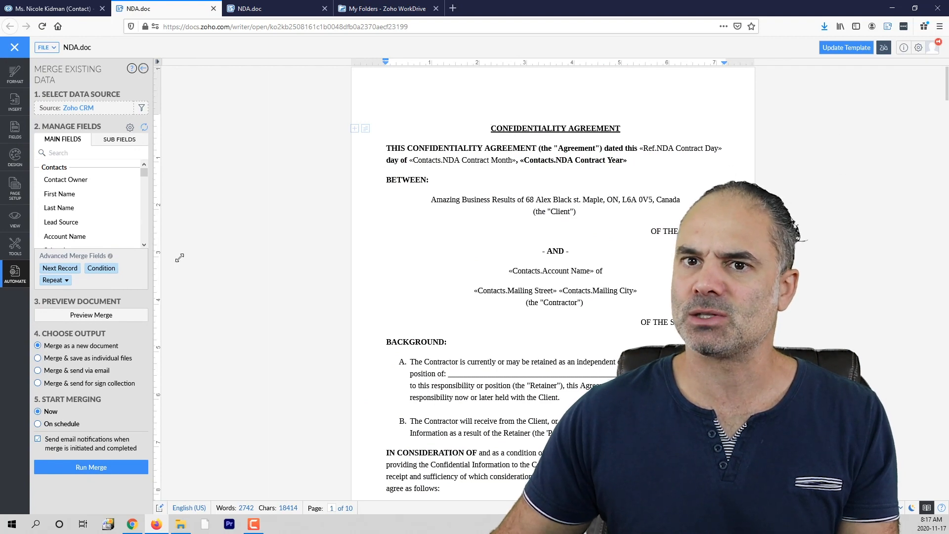
# Preview the merged agreement for several of the selected contacts, return to the editor and reopen the merge preview
pyautogui.click(92, 316)
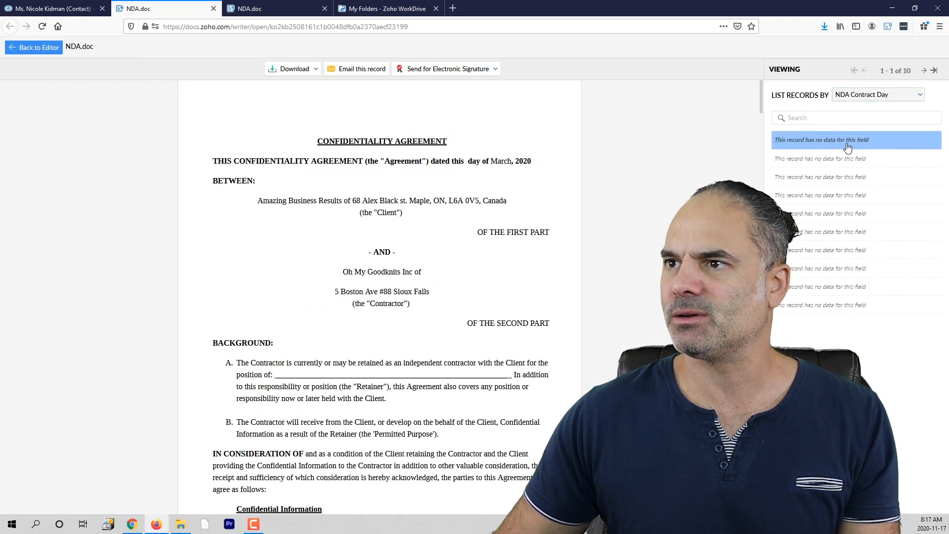
pyautogui.click(839, 159)
pyautogui.click(839, 186)
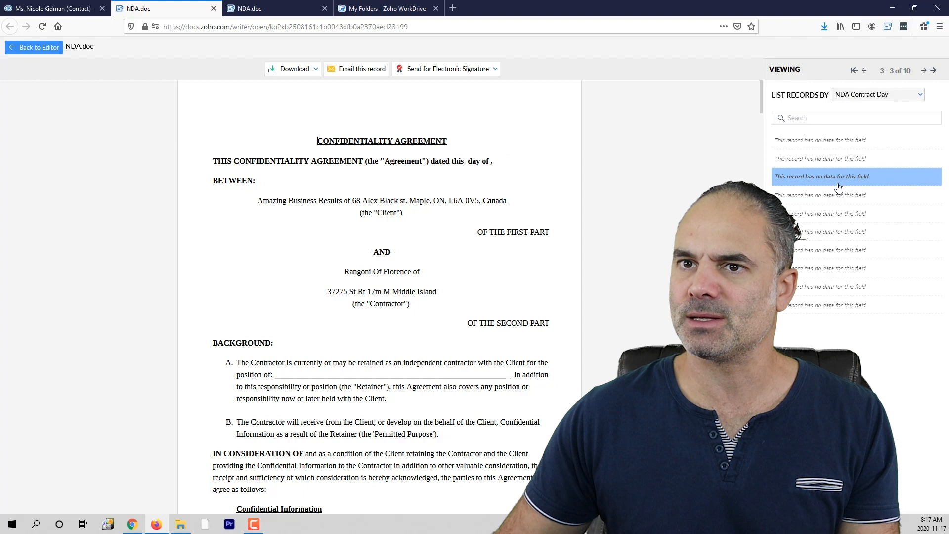
pyautogui.click(836, 231)
pyautogui.click(835, 250)
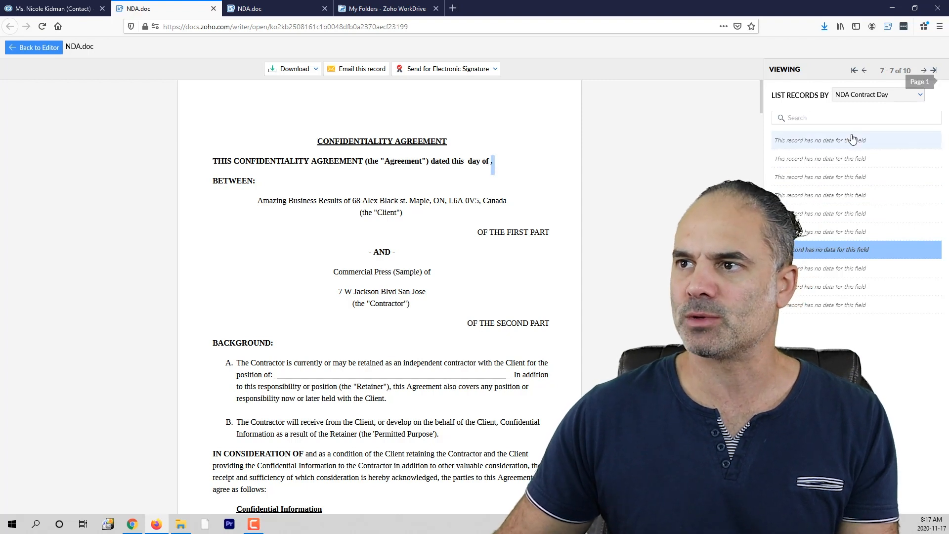
pyautogui.click(820, 140)
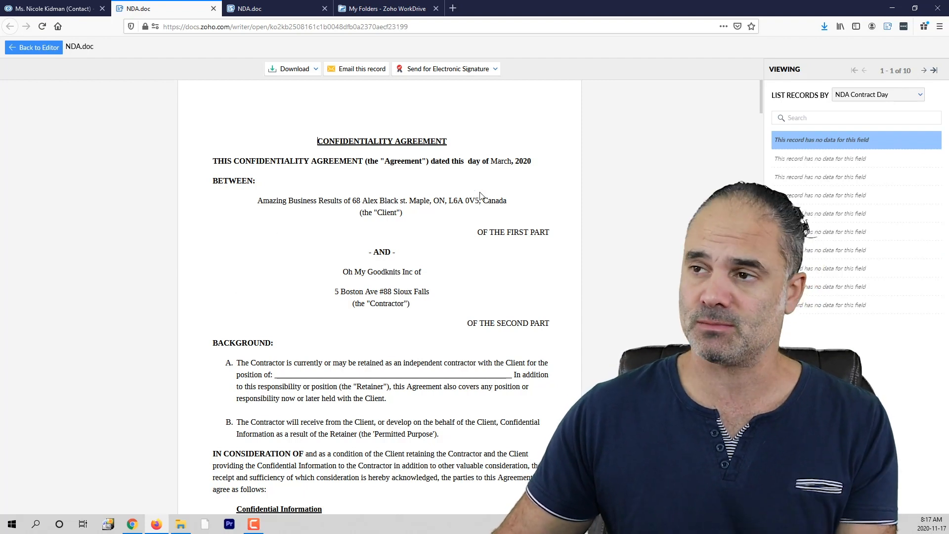
pyautogui.click(42, 51)
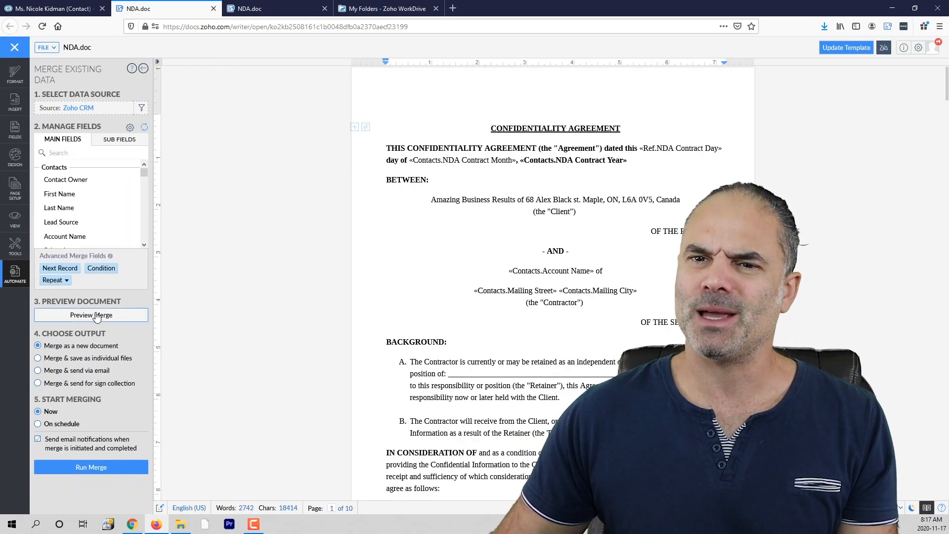
pyautogui.click(97, 316)
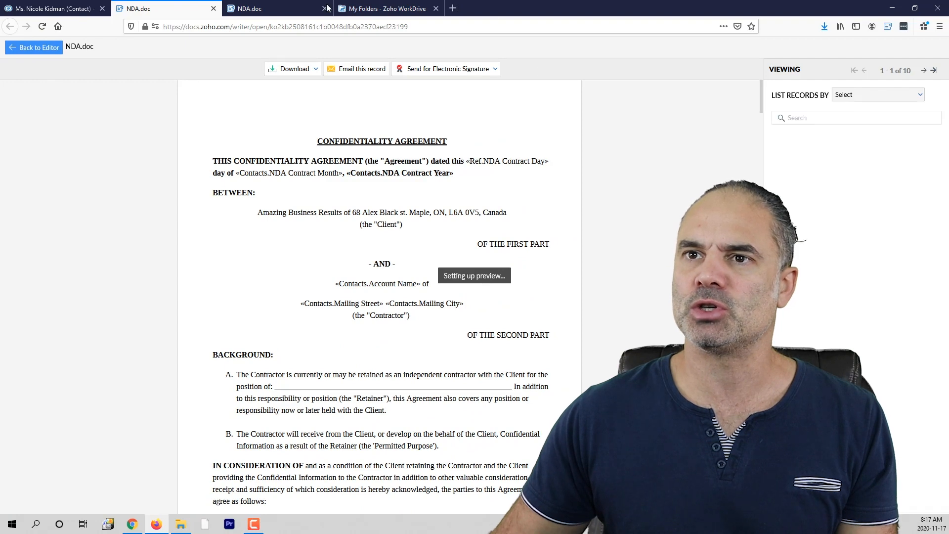